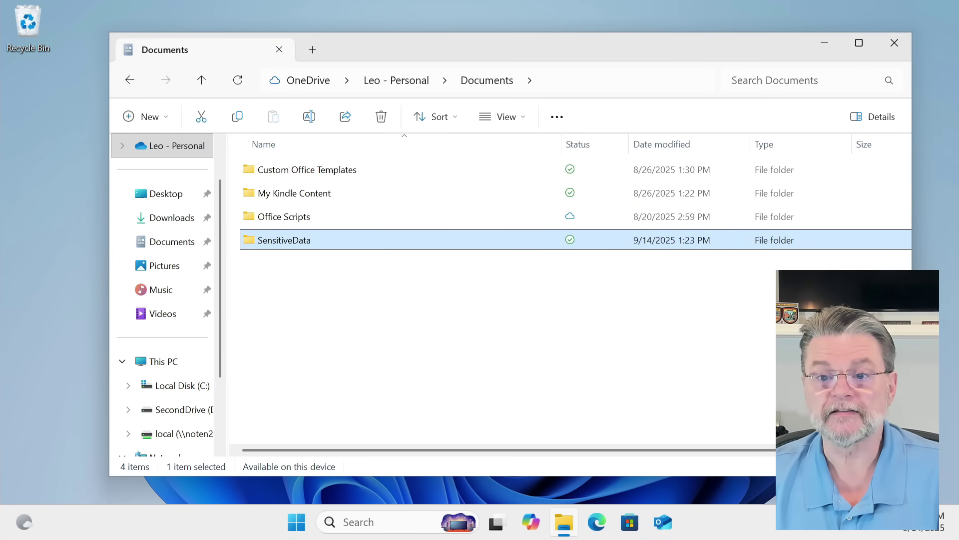
Step: Turn on Encrypt contents for SensitiveData in Advanced attributes, applying it to all subfolders and files
right_click(300, 244)
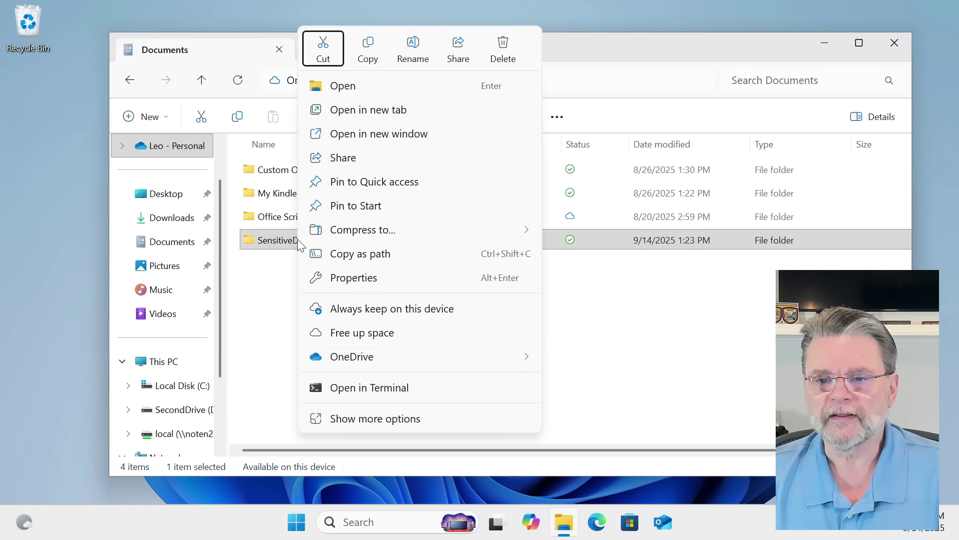
key(alt+Return)
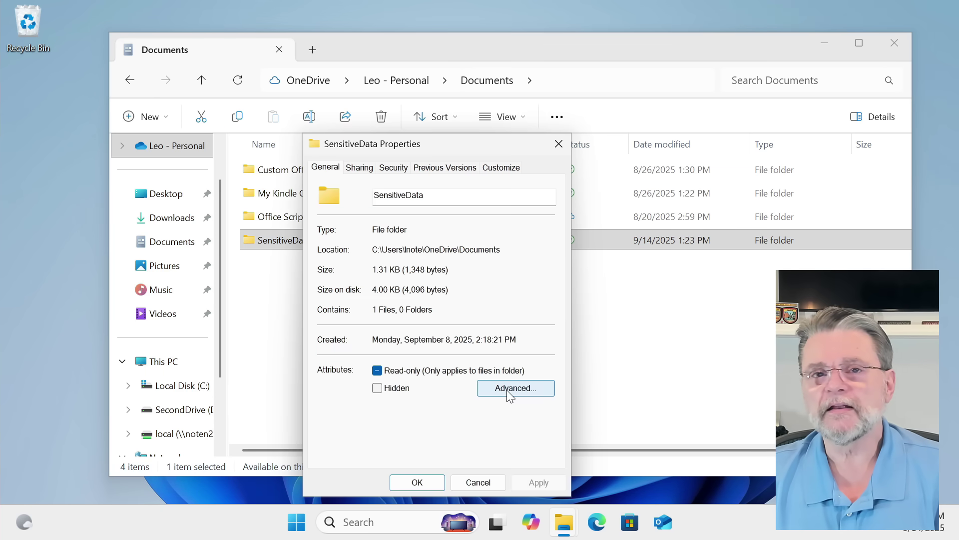
click(509, 393)
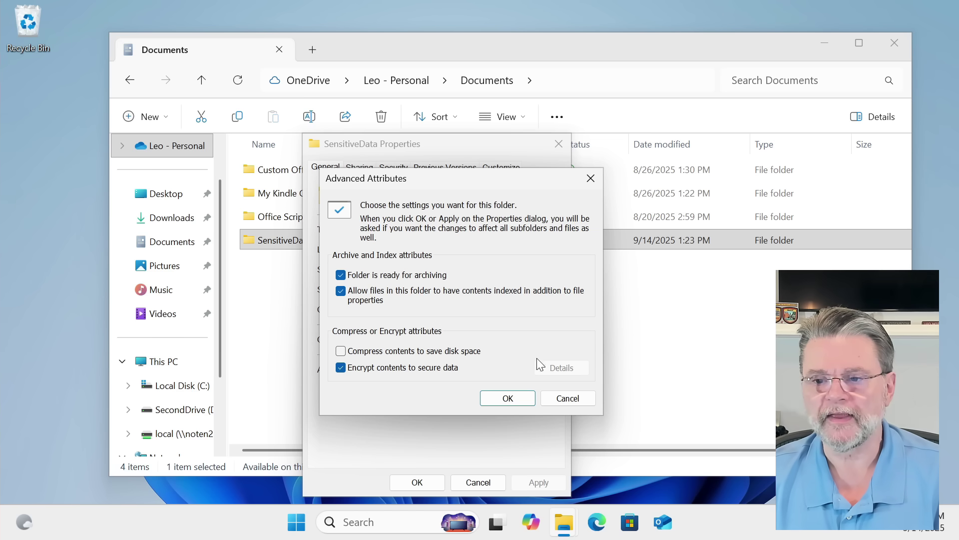
click(515, 396)
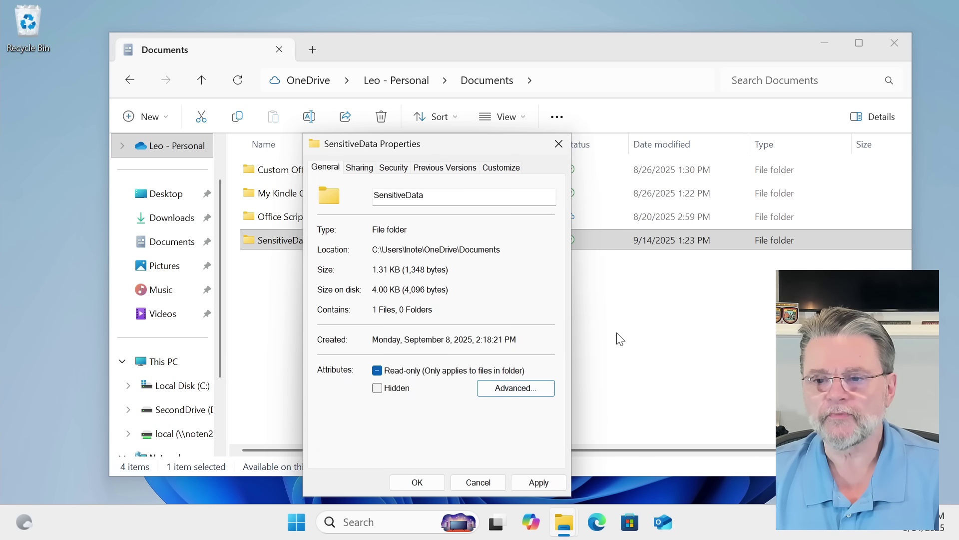
click(538, 482)
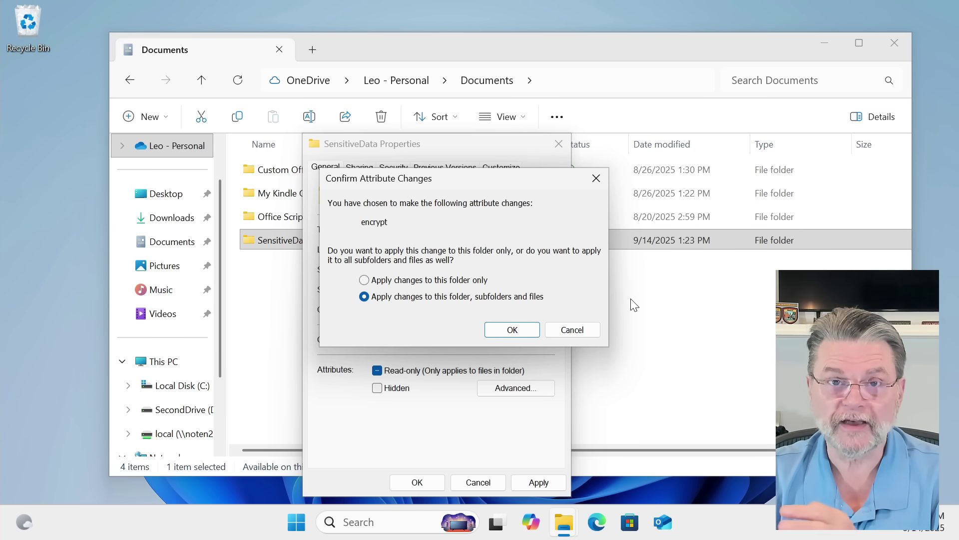
click(517, 331)
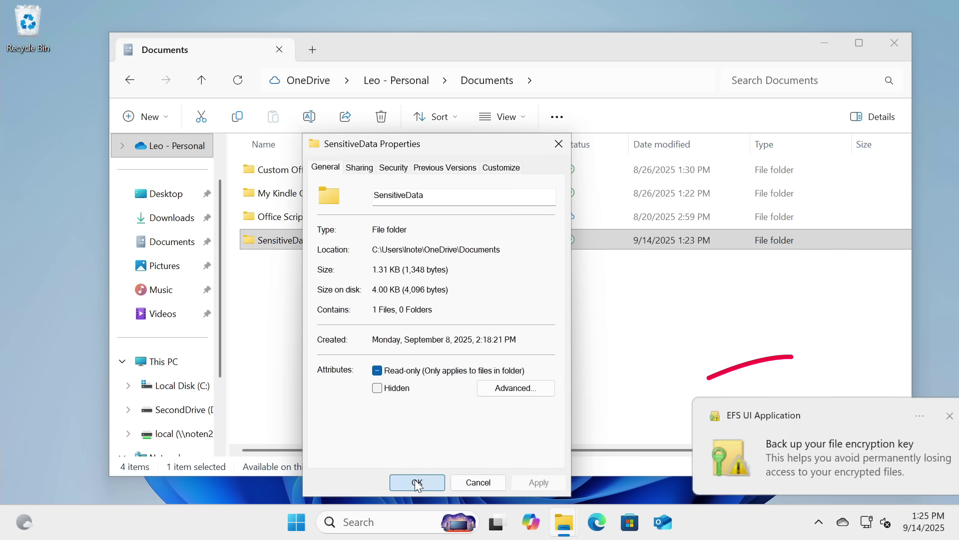
Step: From the EFS backup reminder, start exporting the certificate and key in PFX format
click(417, 482)
click(841, 458)
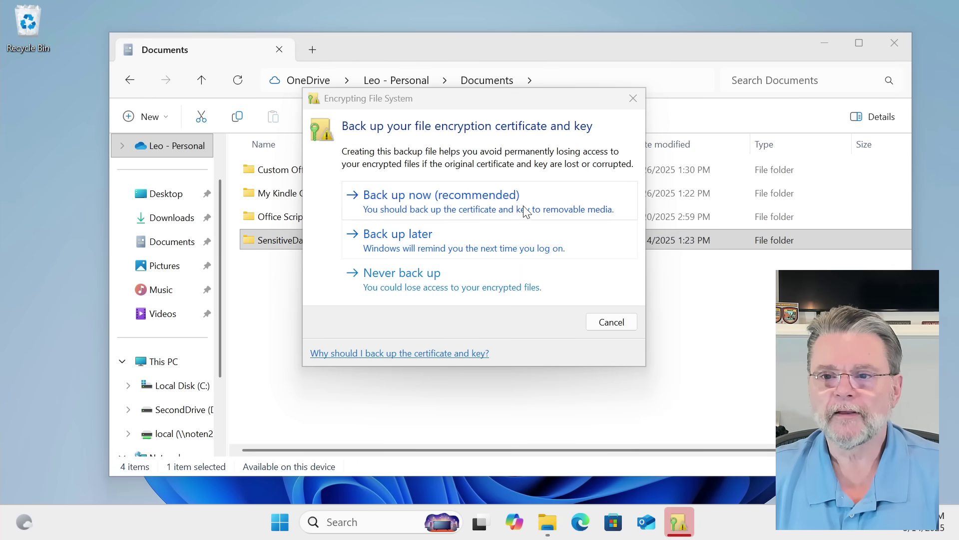
click(523, 206)
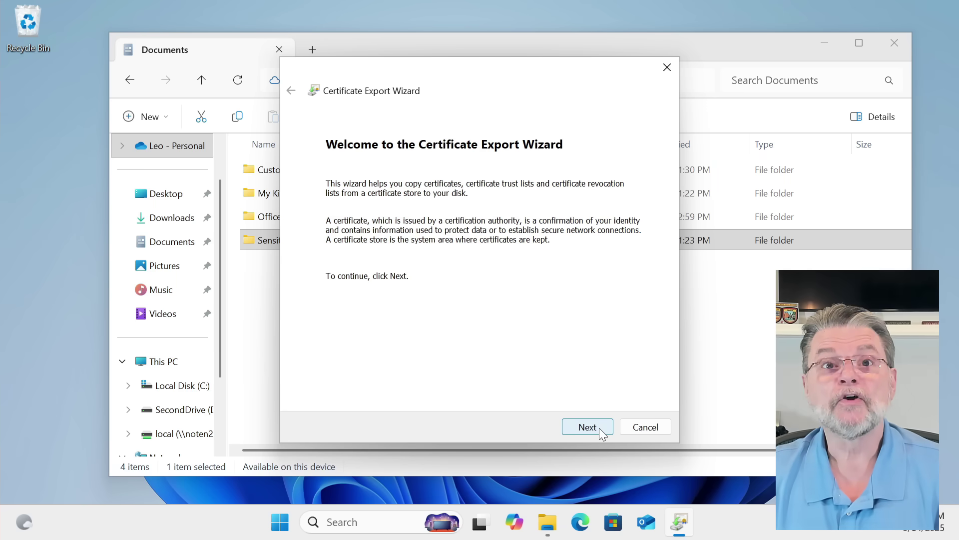
click(599, 428)
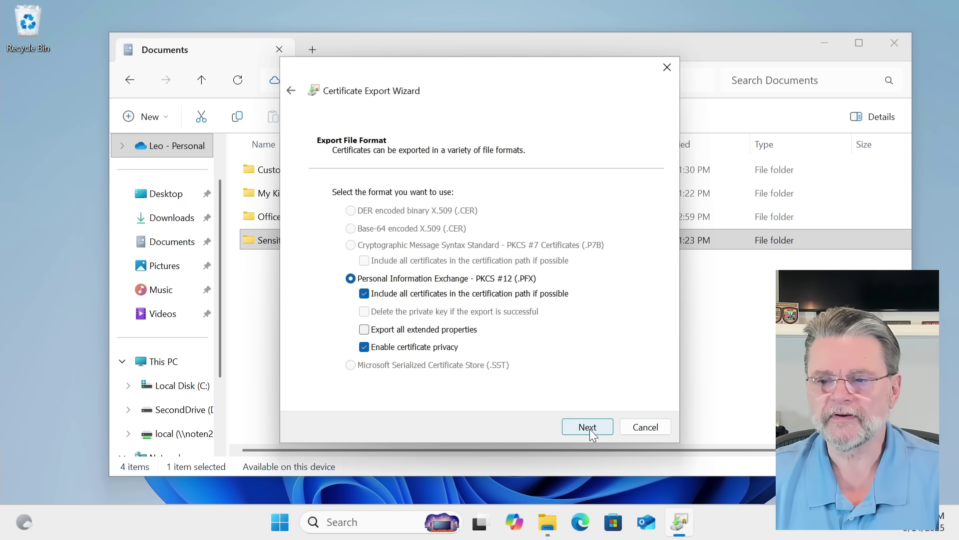
click(589, 428)
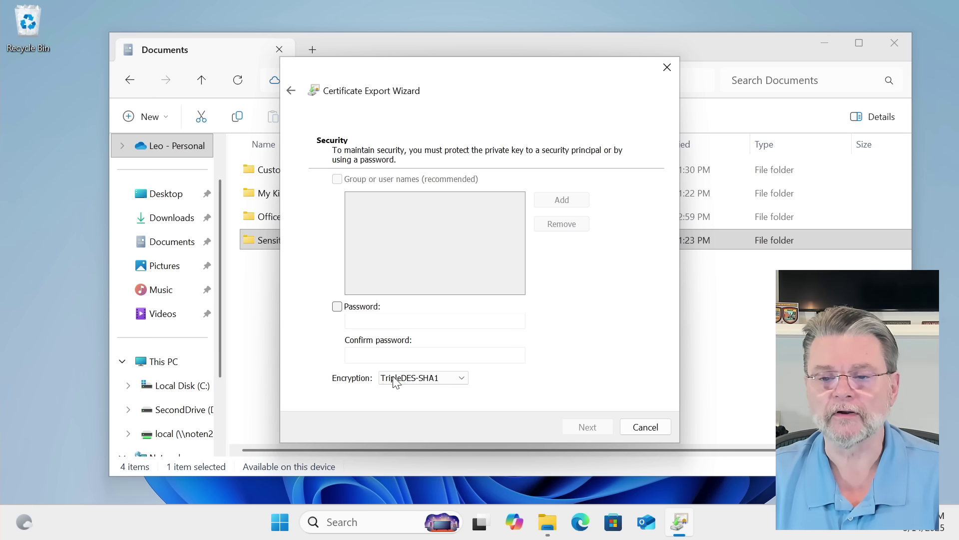
Step: Protect the exported key with a password, entered and confirmed
click(337, 307)
click(378, 321)
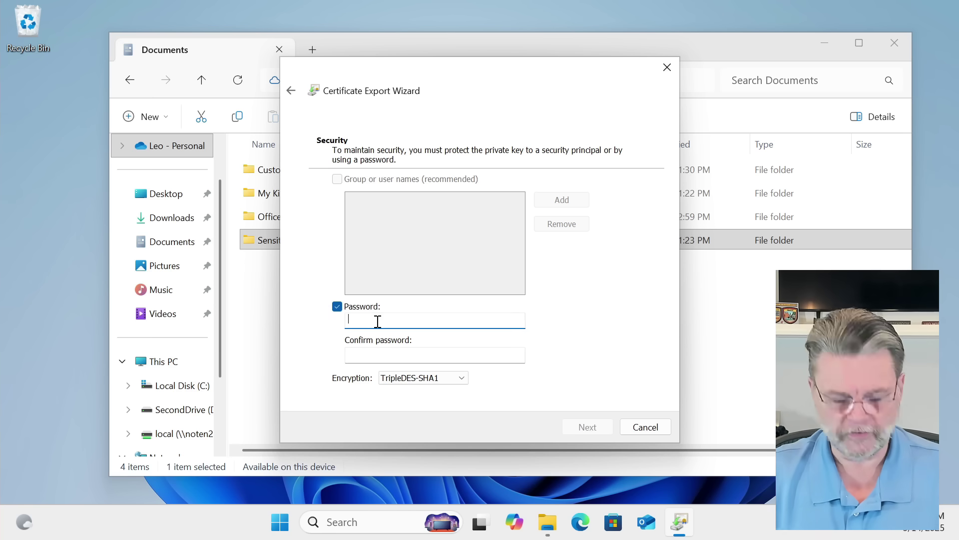
text(********)
key(Tab)
text(********)
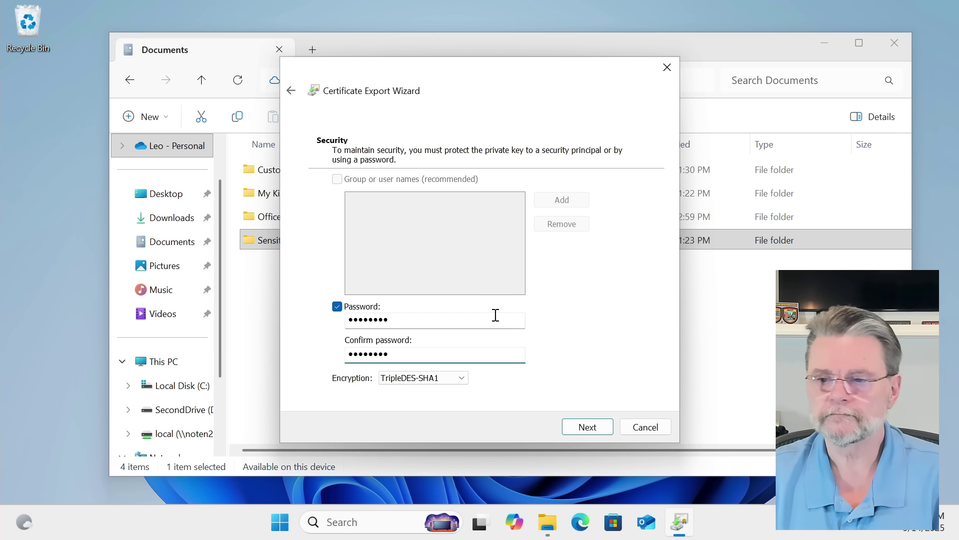
key(Return)
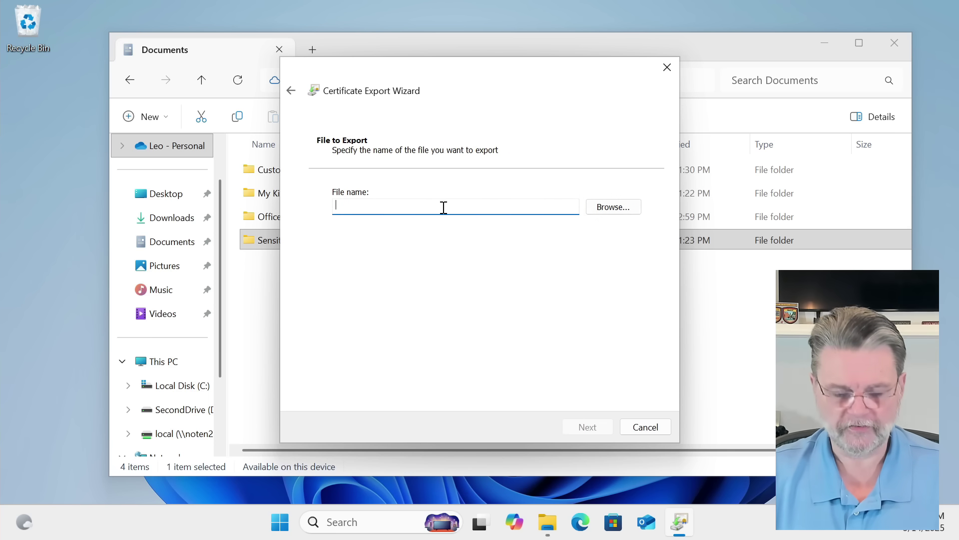
Step: Save the export as my-encryption-key.pfx in Documents and finish the wizard
click(635, 208)
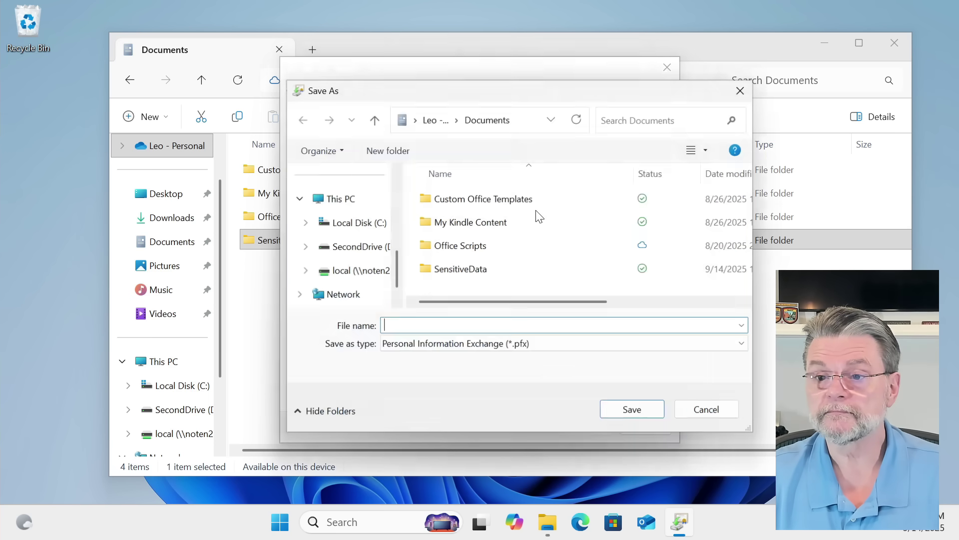
text(my-encryption-key)
key(Return)
key(Return)
click(595, 420)
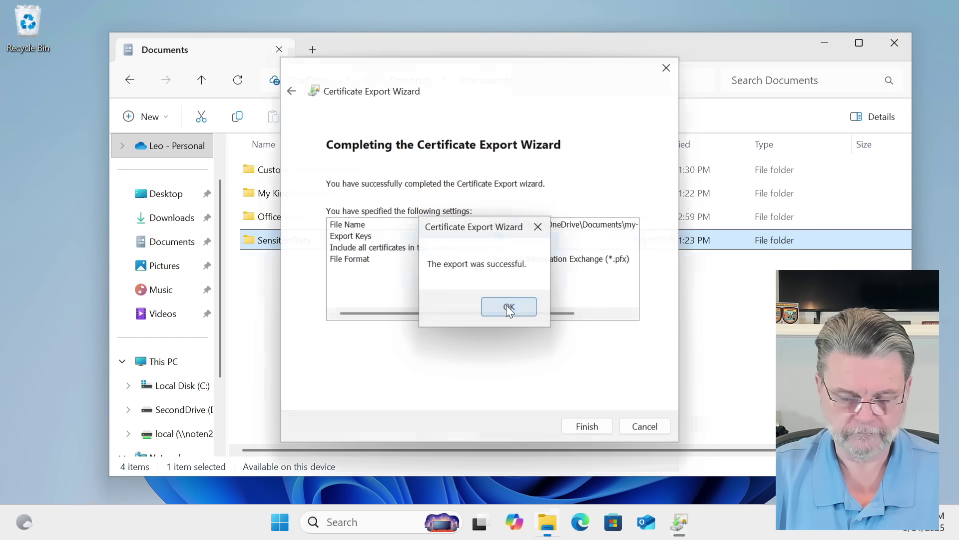
click(506, 308)
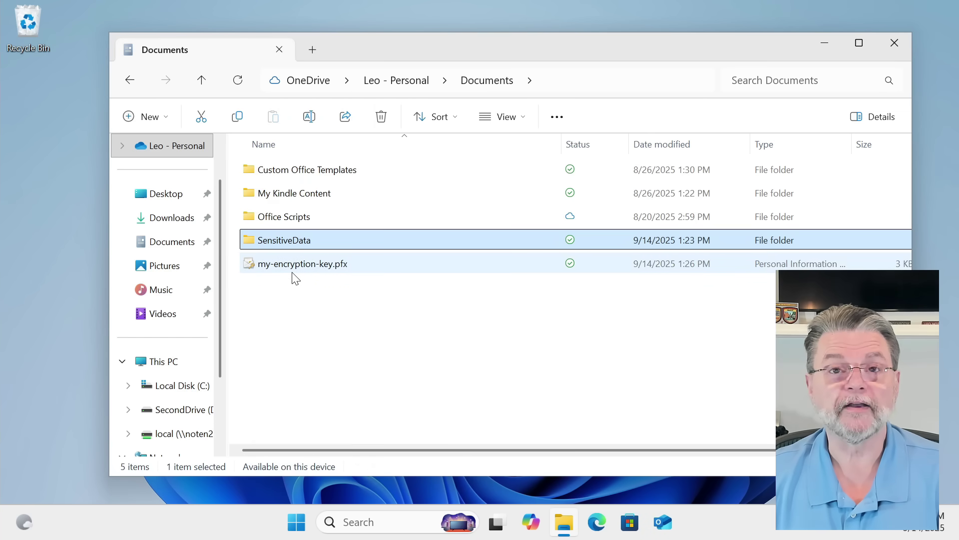
mouse_move(295, 278)
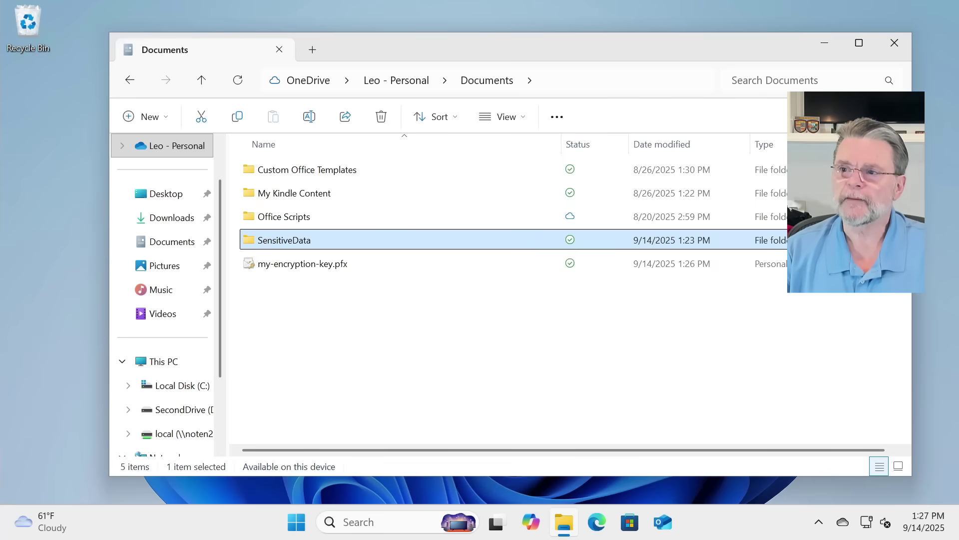
Step: Close File Explorer and launch the web browser
click(894, 43)
click(597, 523)
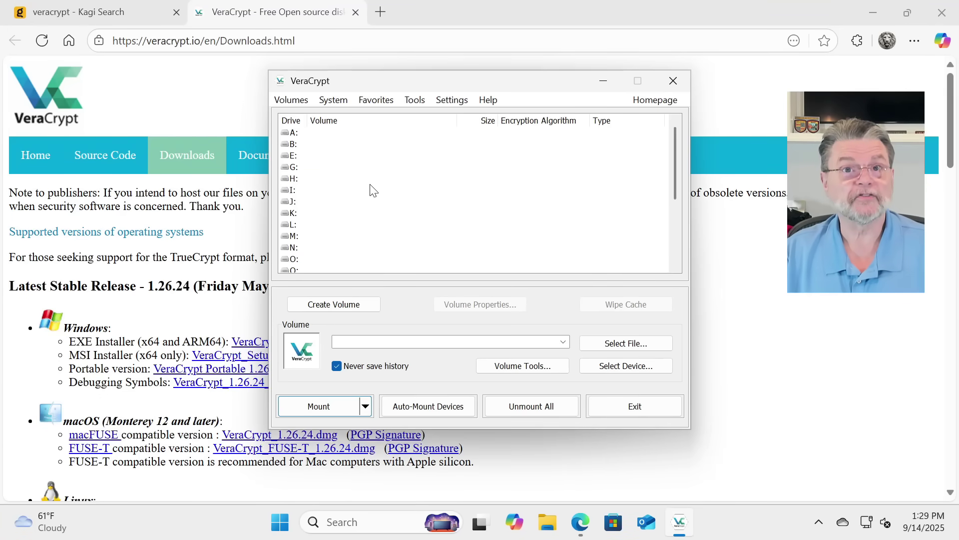
Step: Start a standard VeraCrypt file container located at Documents\MyVeraCryptVault.hc
click(357, 307)
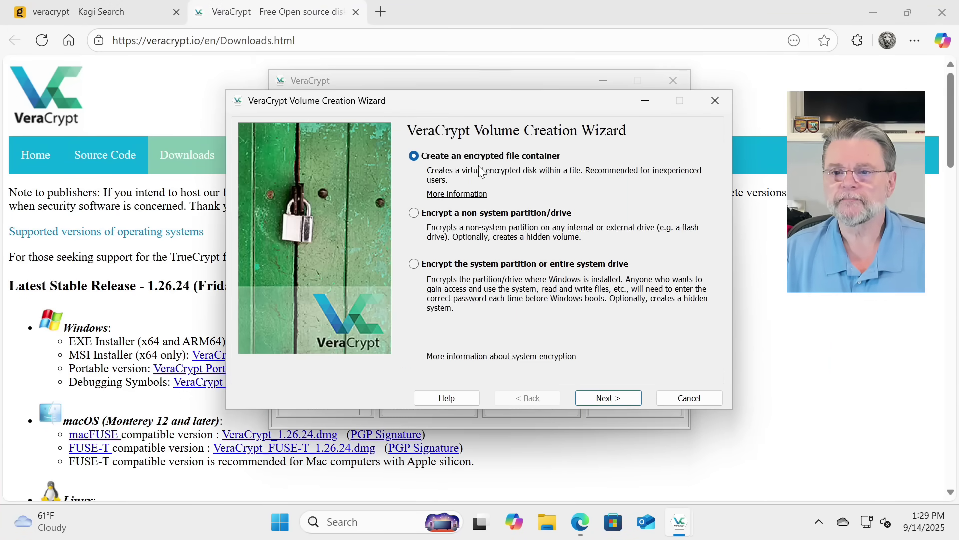
click(607, 397)
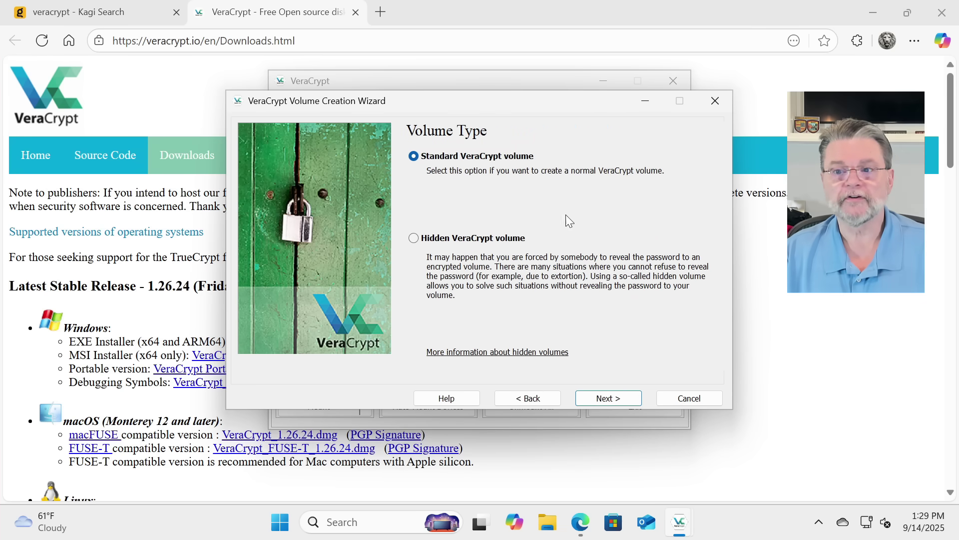
click(608, 397)
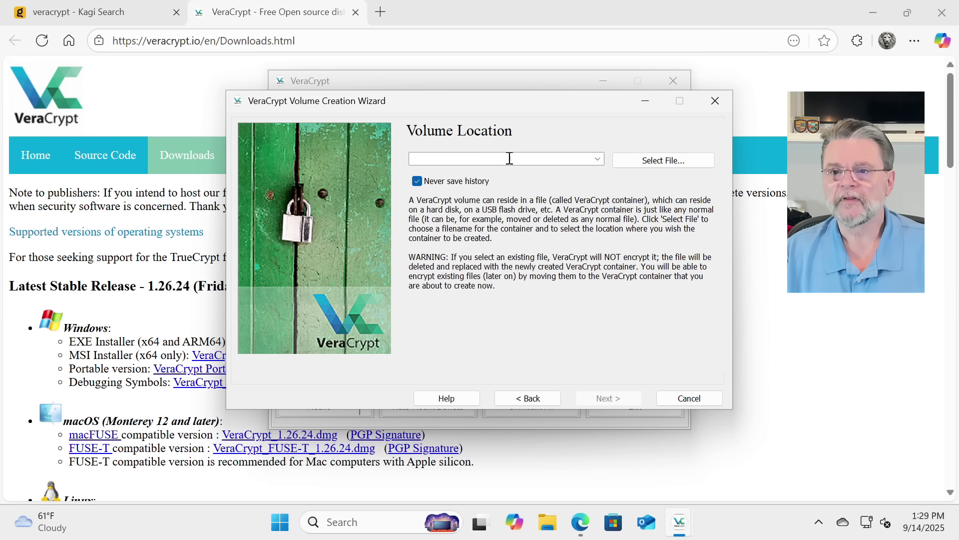
click(667, 159)
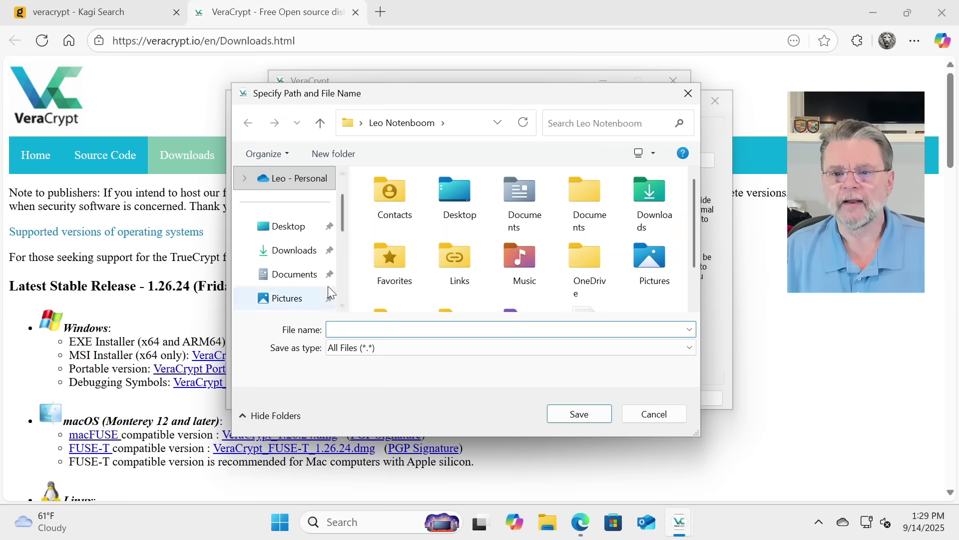
click(286, 279)
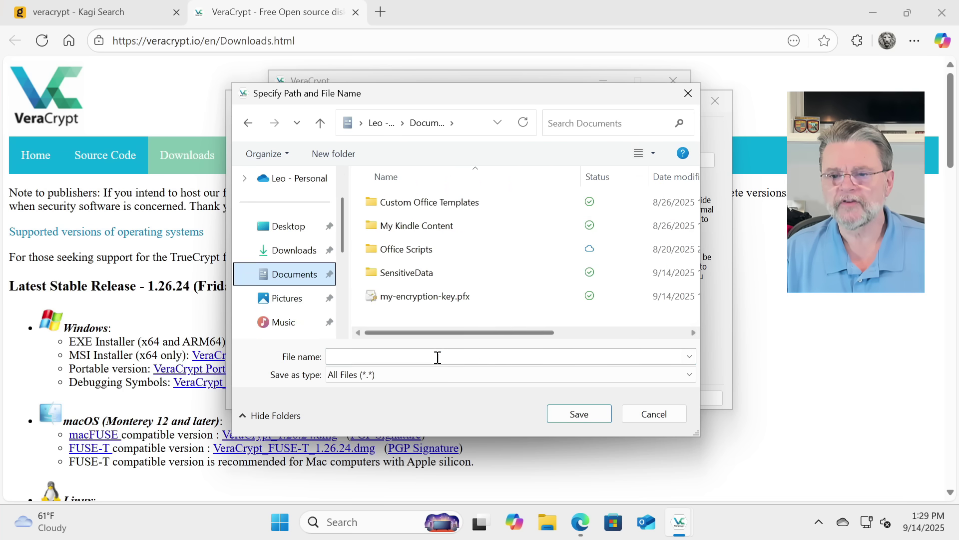
click(434, 359)
text(MyVeraCryptVault.hc)
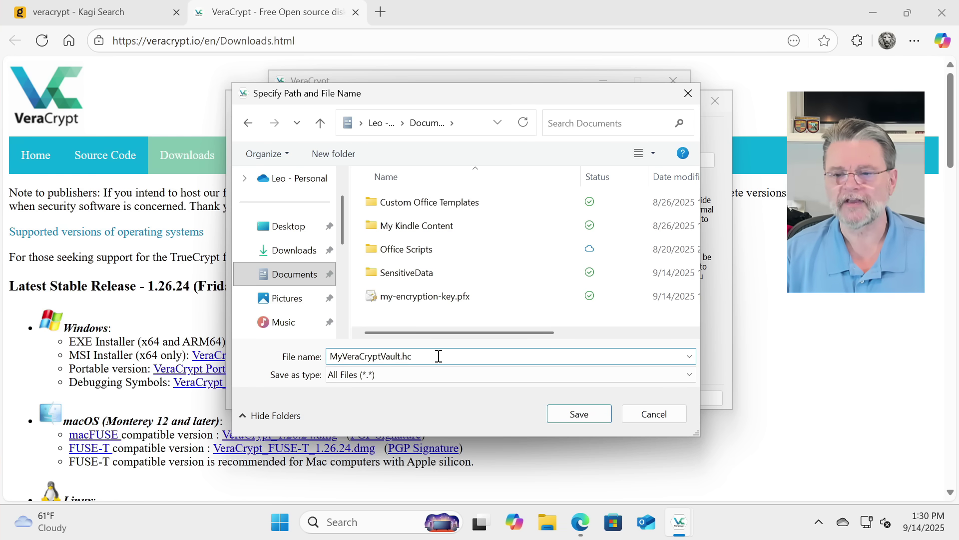
click(586, 411)
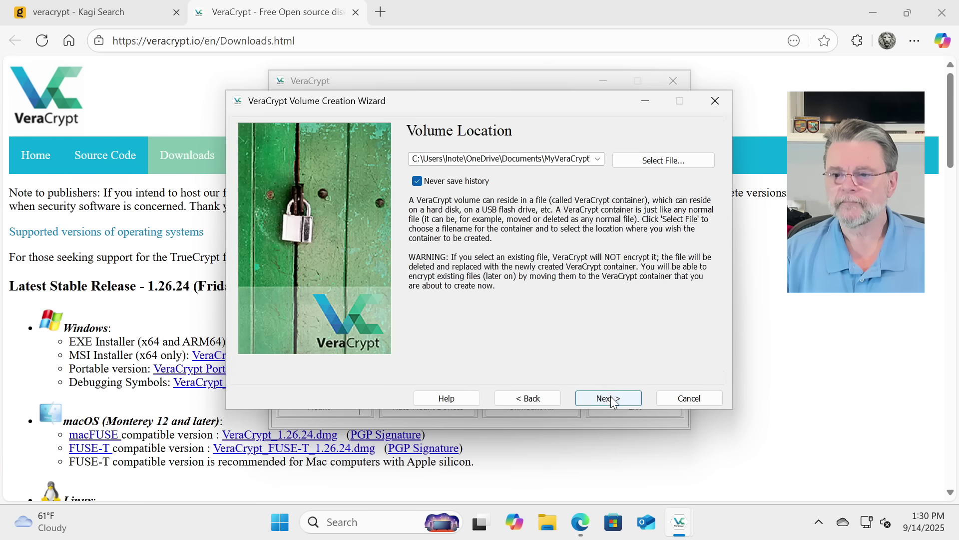
Step: Keep AES with SHA-512 encryption and set the volume size to 5 GB
click(613, 400)
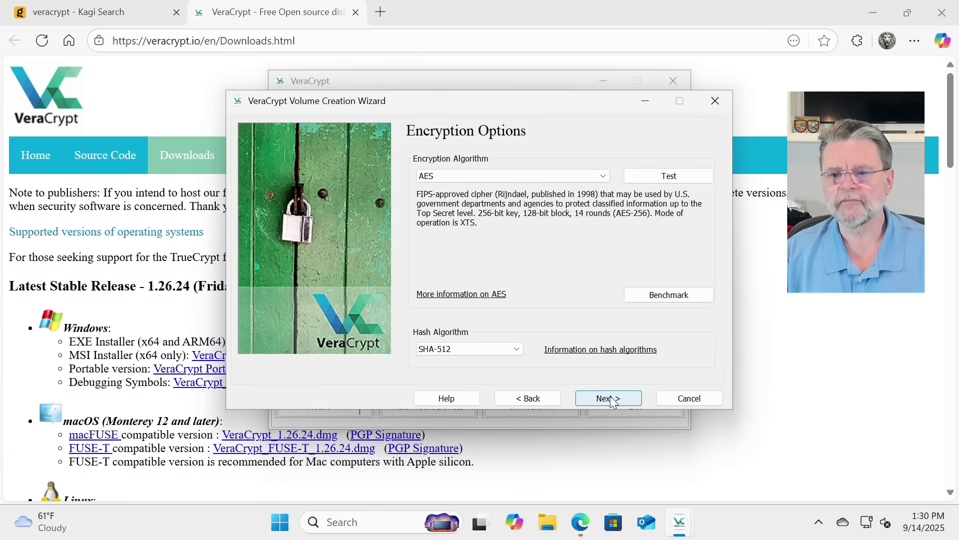
click(613, 398)
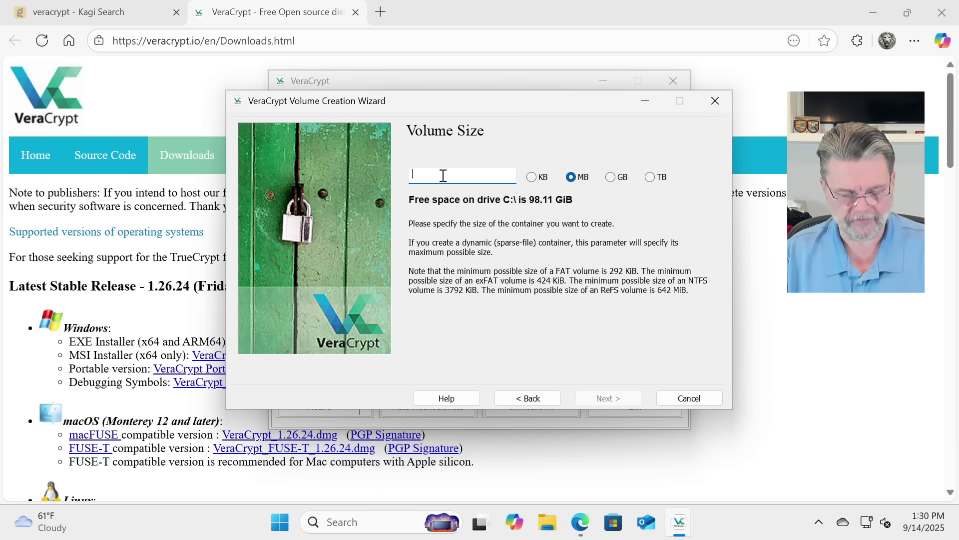
text(5)
click(610, 177)
click(608, 398)
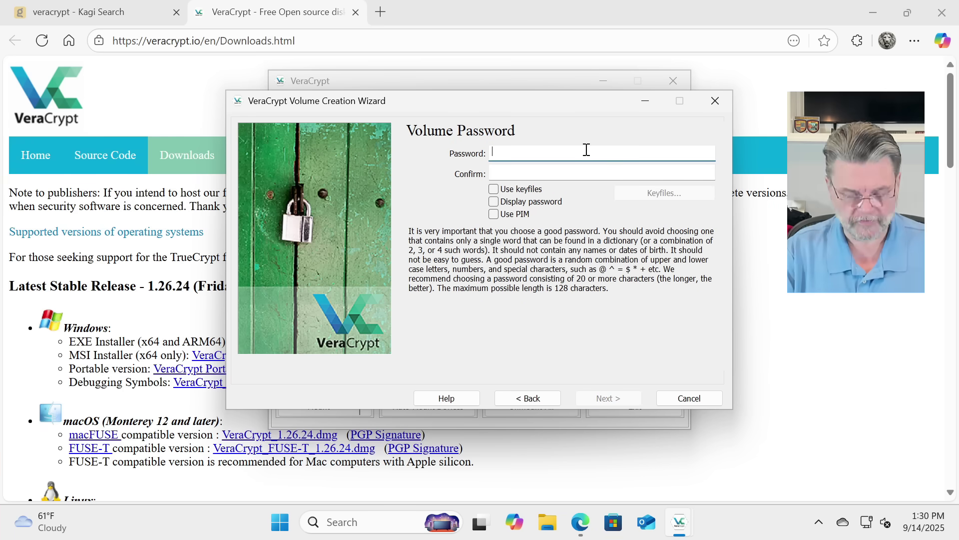
Step: Enter and confirm the vault password, accepting the short-password warning
text(••)
key(Tab)
text(••••••••)
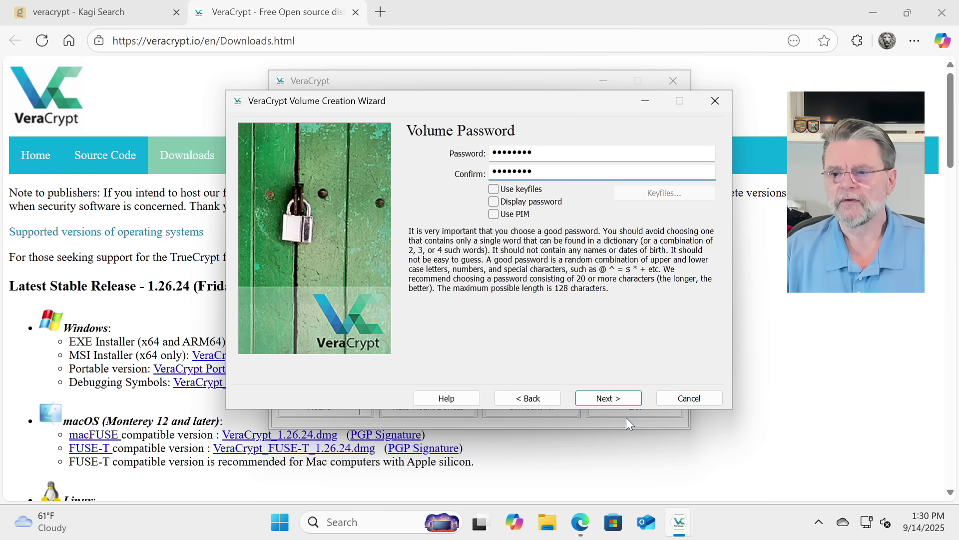
click(608, 398)
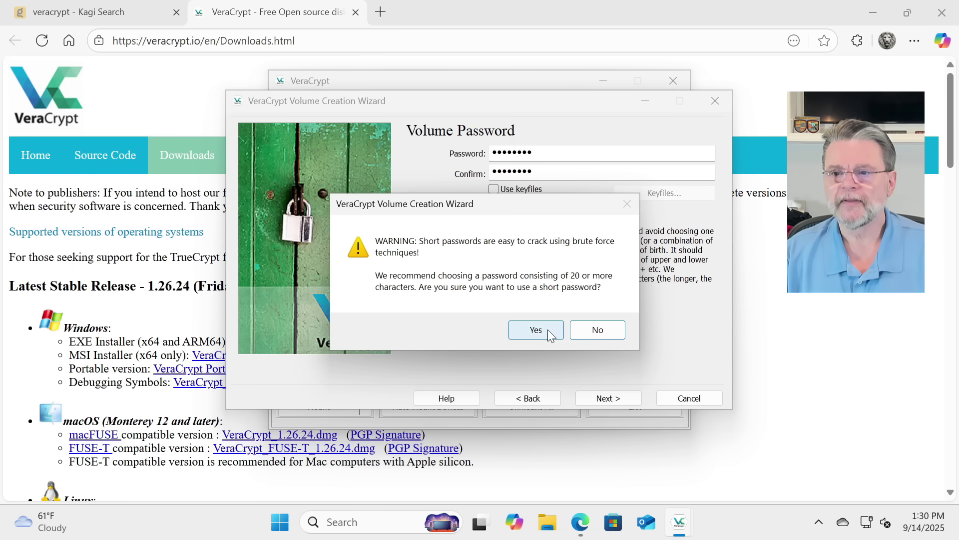
click(547, 328)
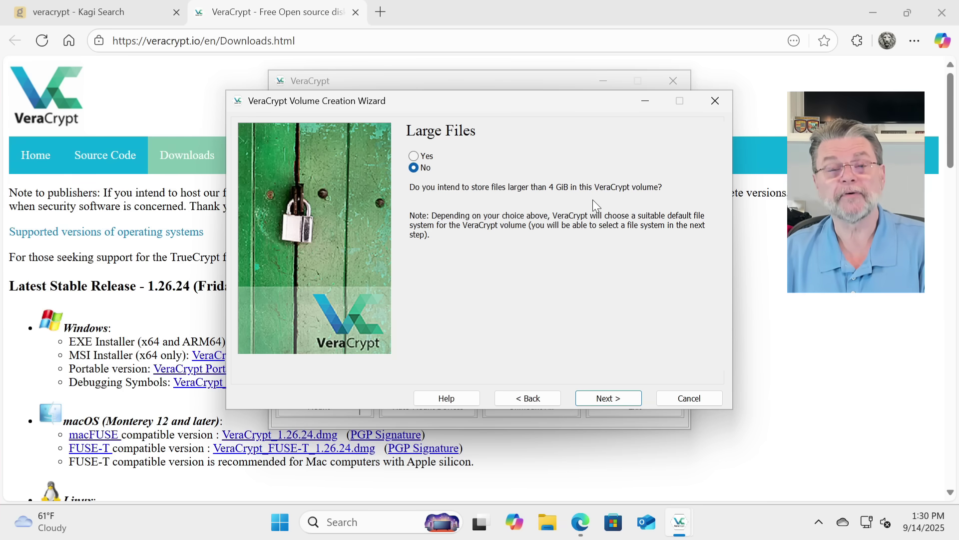
Step: Keep files under 4 GiB, switch the filesystem from FAT to NTFS, and start formatting
click(594, 399)
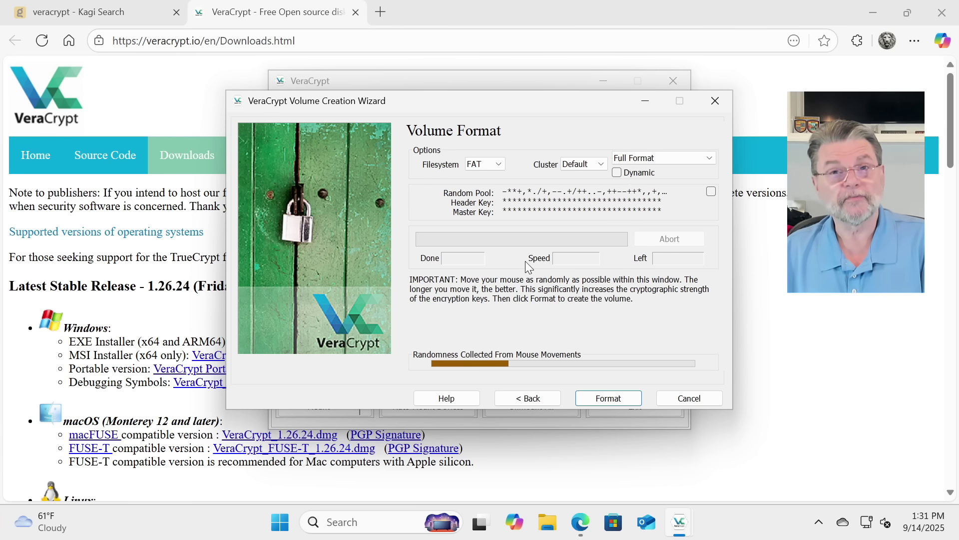
click(497, 164)
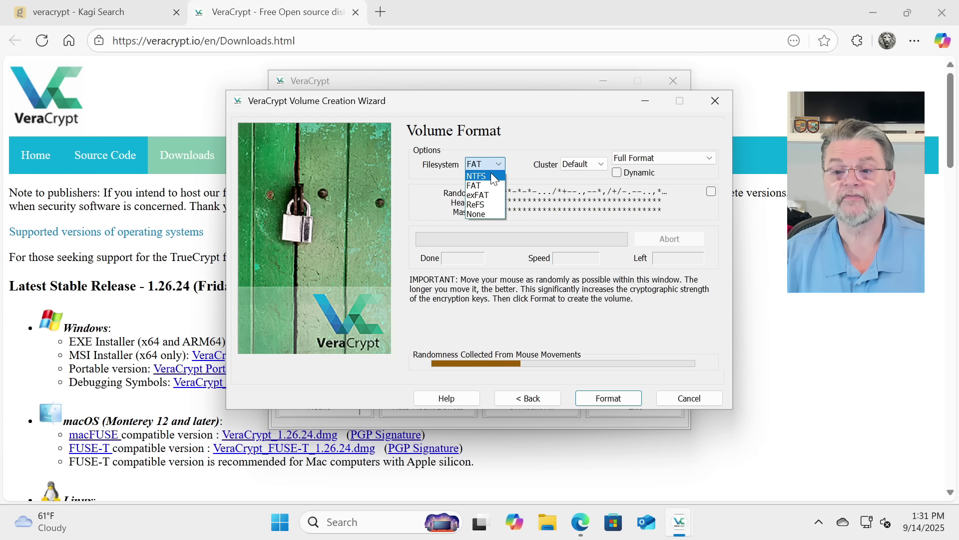
click(491, 175)
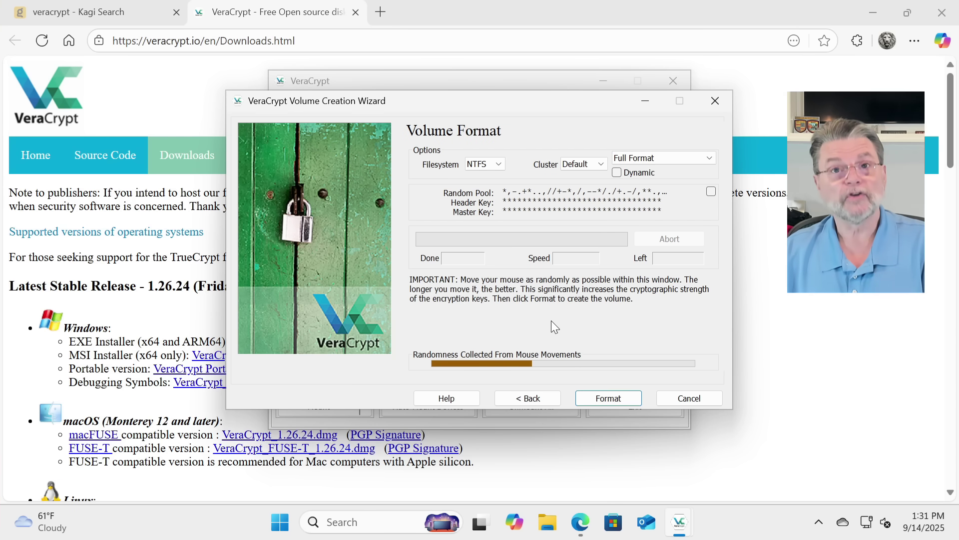
click(607, 395)
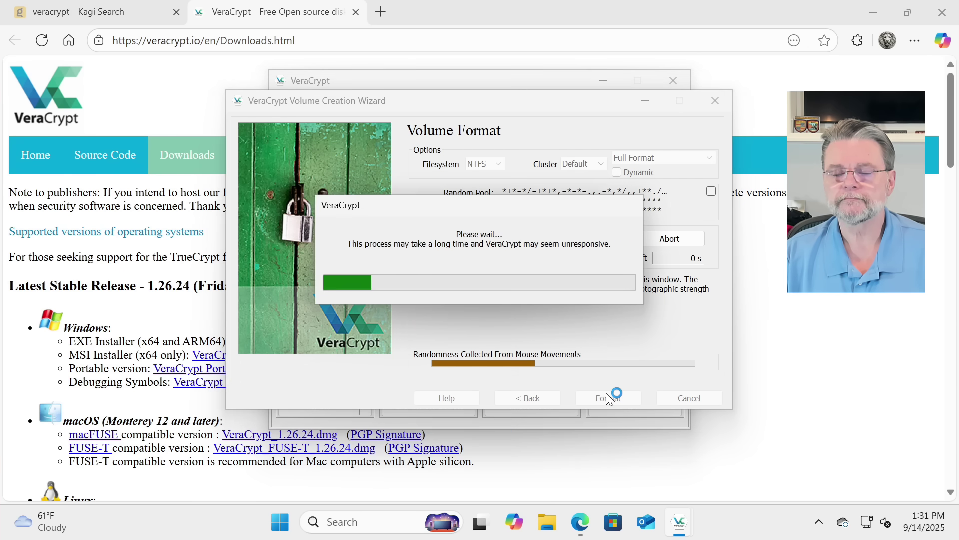
Step: Exit the creation wizard and load Documents\MyVeraCryptVault.hc as the volume file
click(579, 318)
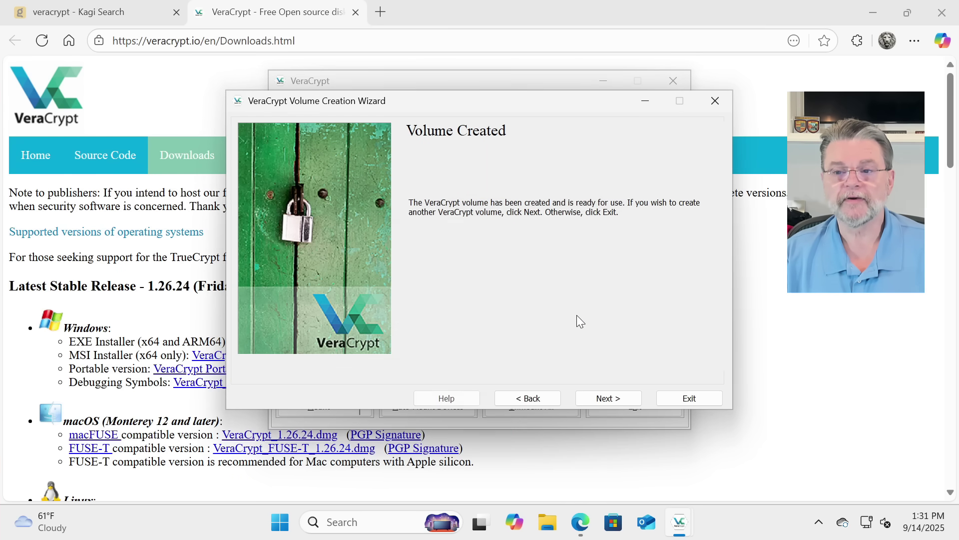
click(690, 400)
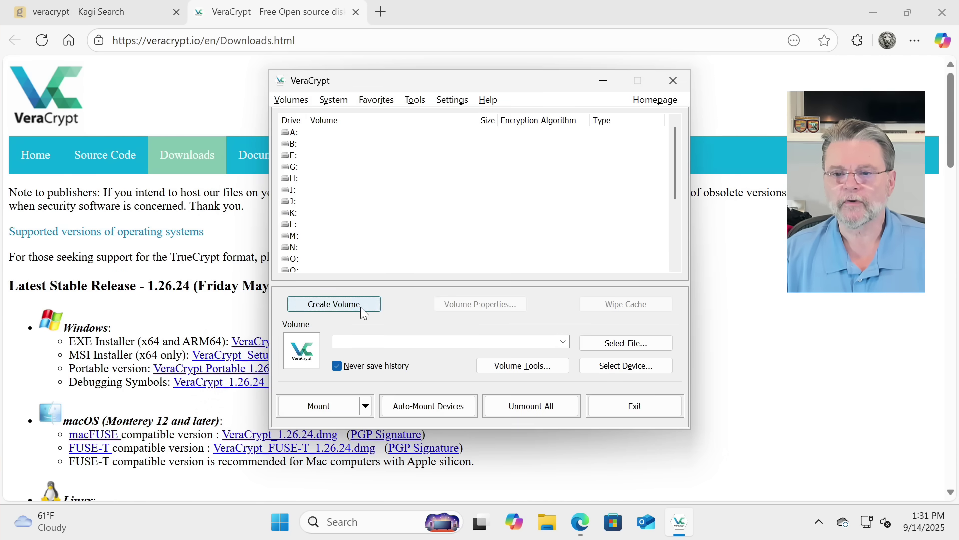
click(620, 343)
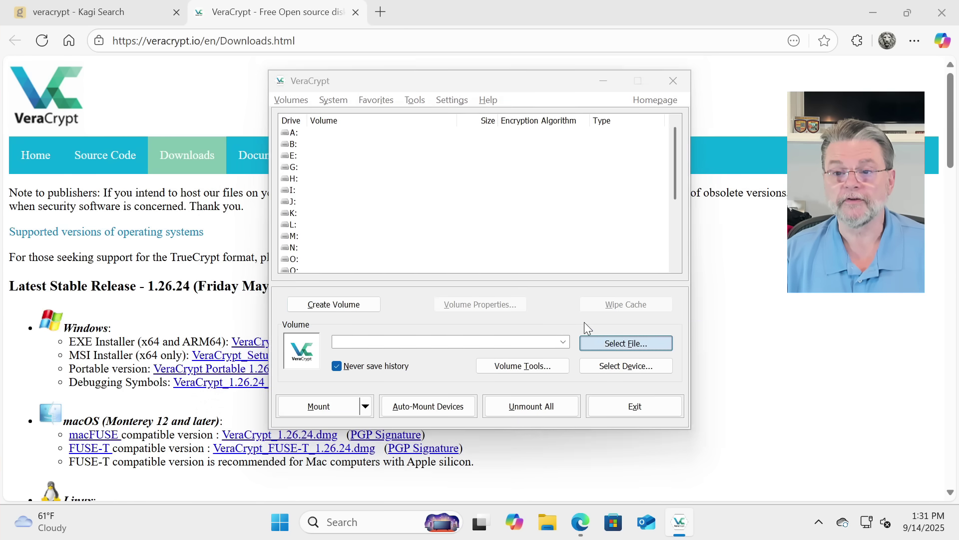
click(338, 276)
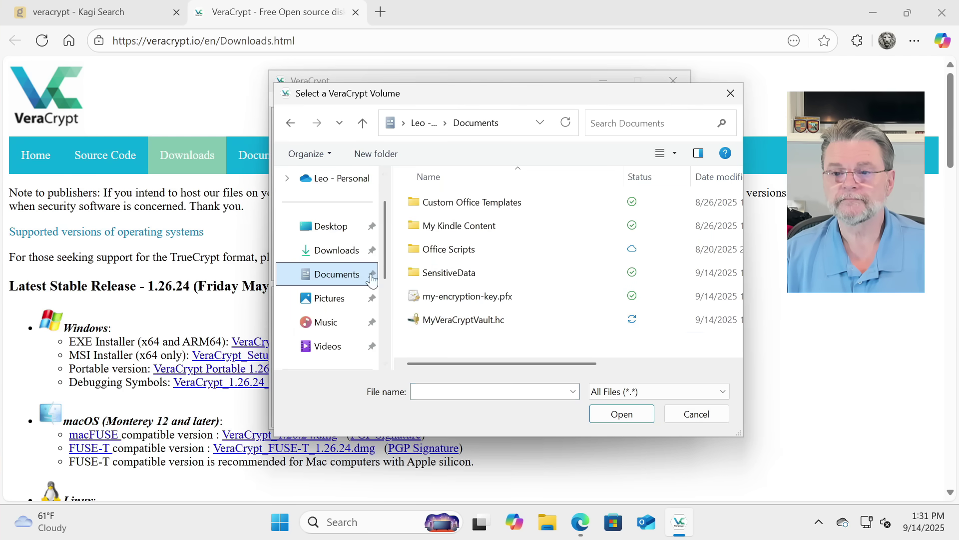
click(449, 322)
click(639, 413)
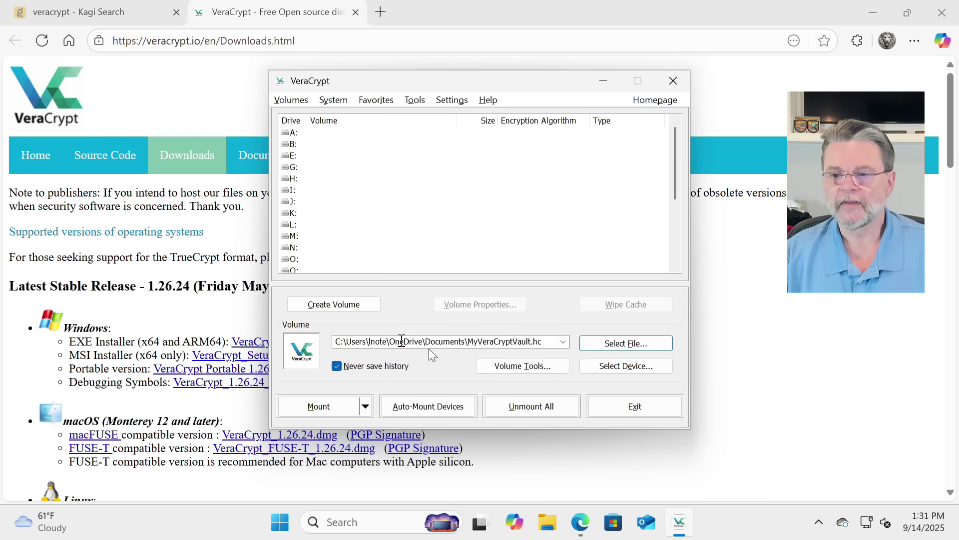
Step: Select drive letter M: for mounting the vault
click(327, 405)
click(557, 315)
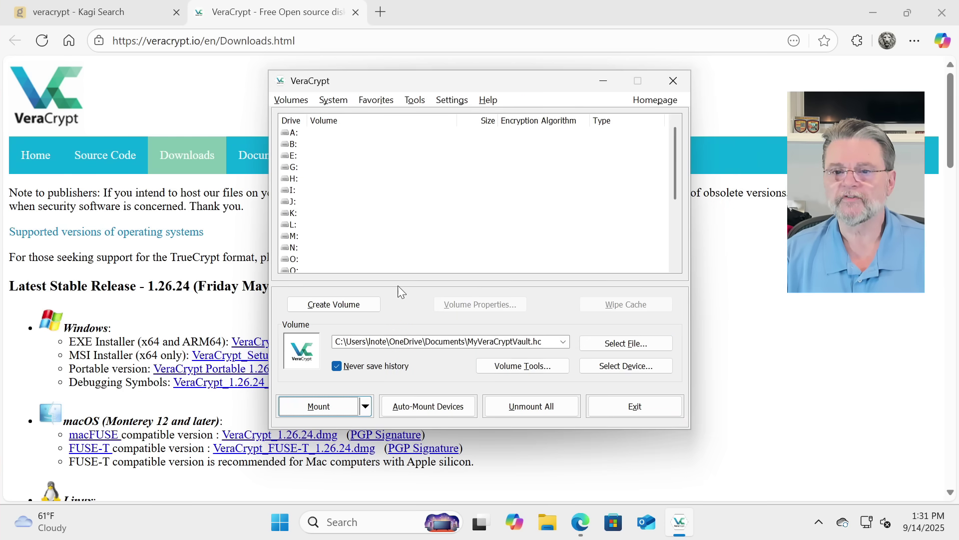
click(305, 237)
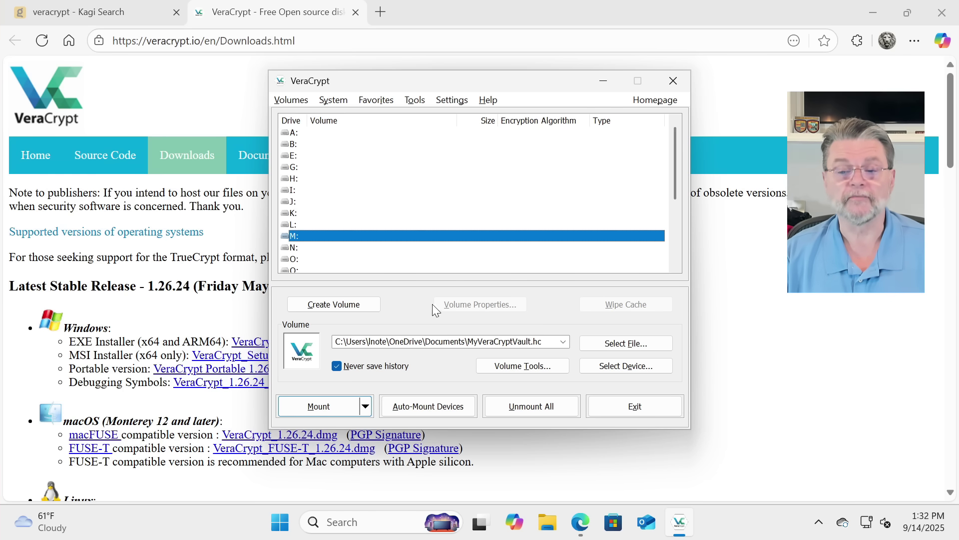
Step: Mount MyVeraCryptVault.hc on drive M: by entering the vault password
click(334, 405)
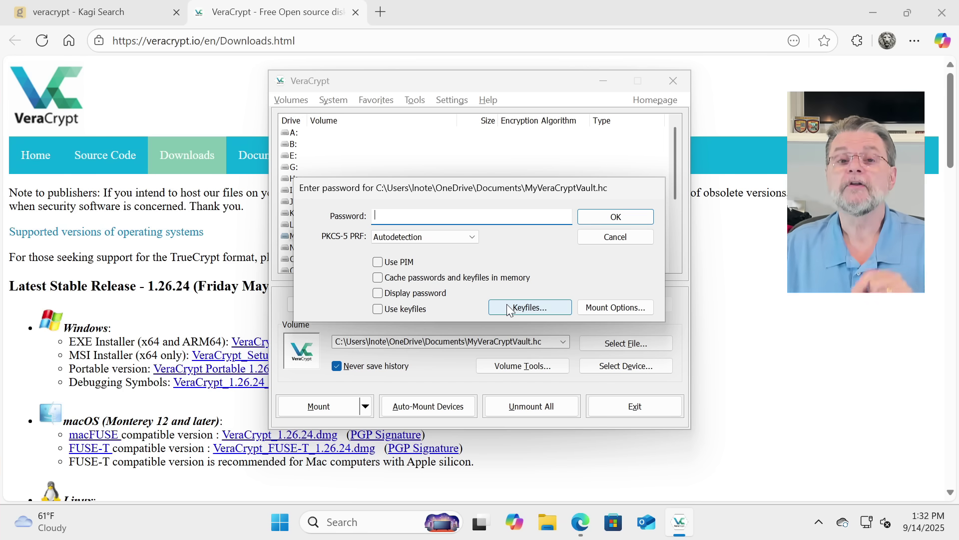
text(••••••)
key(Return)
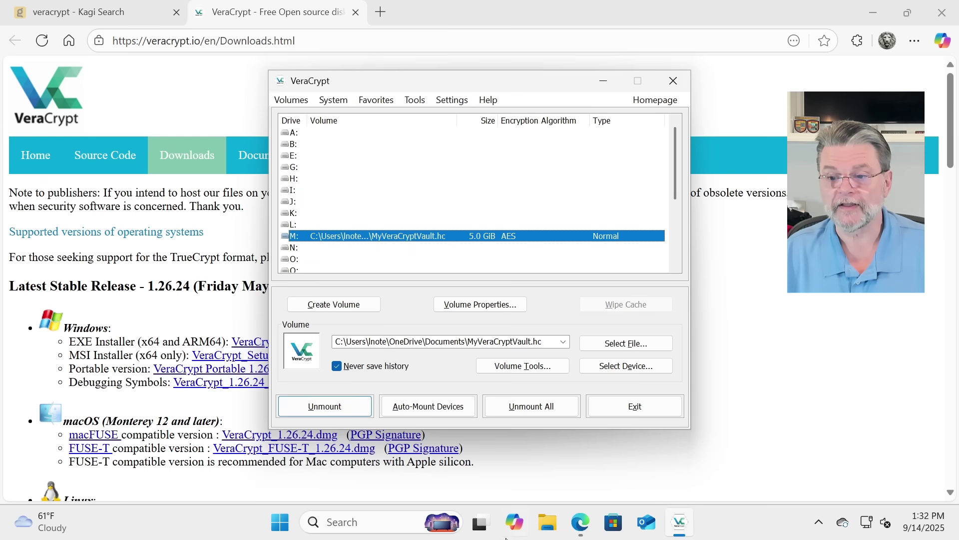
Step: Reopen File Explorer, browse drives M: and C:, then open SensitiveData's menu in Documents
click(548, 522)
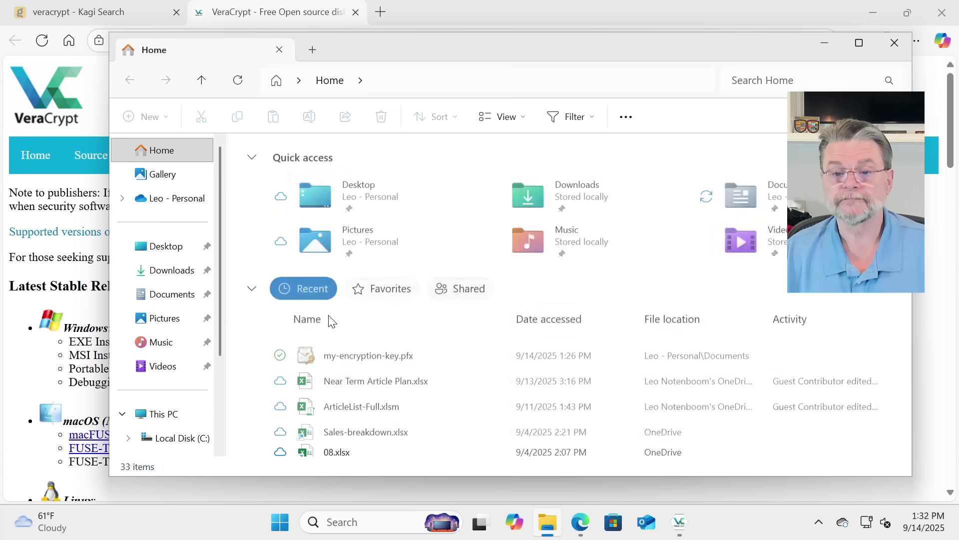
scroll(169, 414, down, 3)
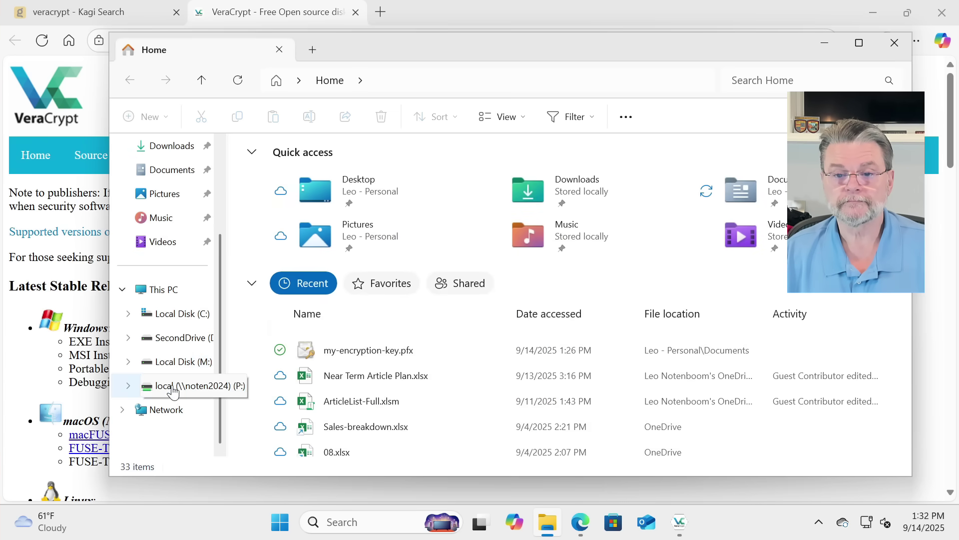
click(172, 362)
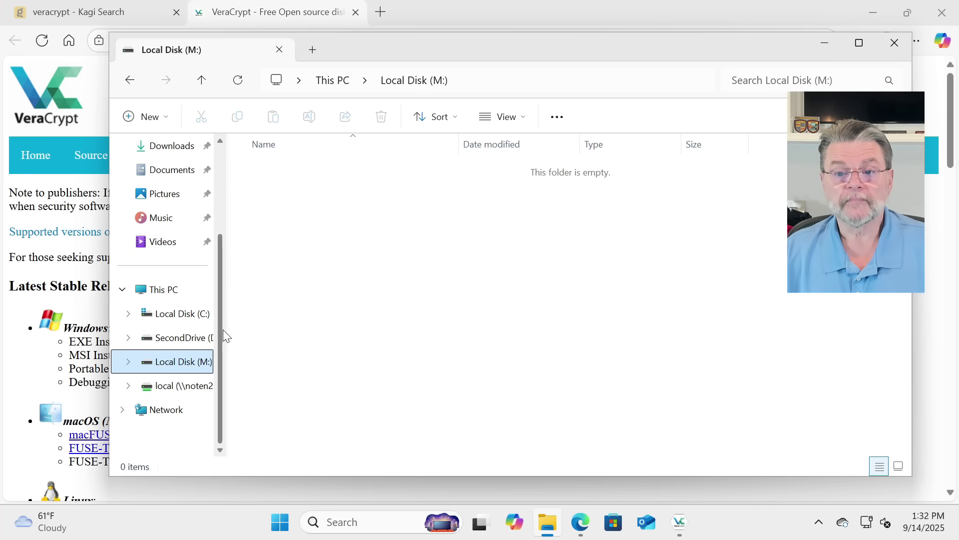
drag(228, 330, 272, 325)
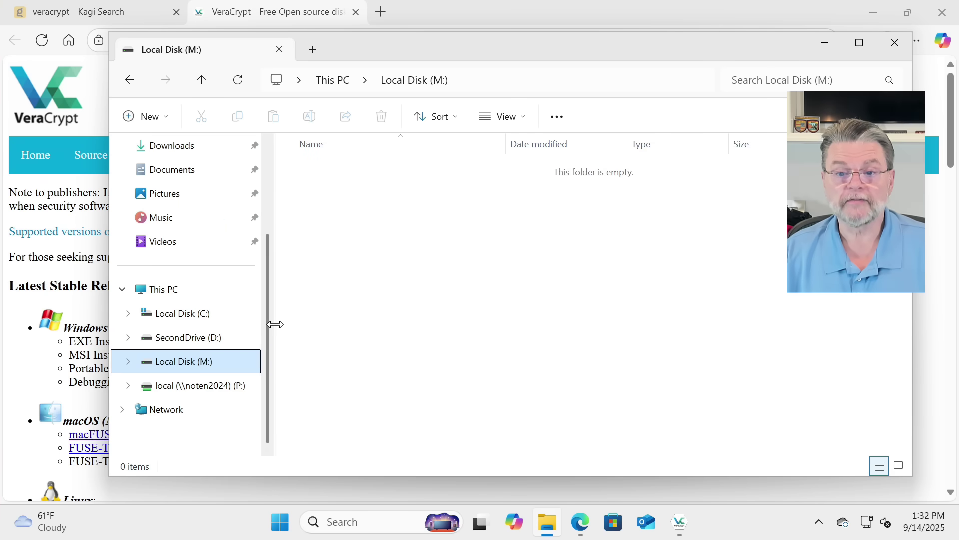
click(206, 317)
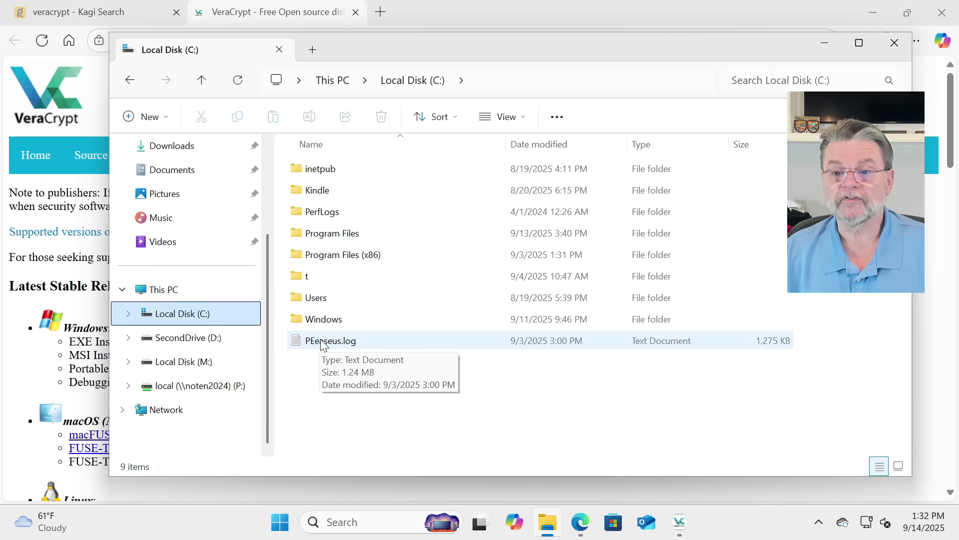
click(187, 173)
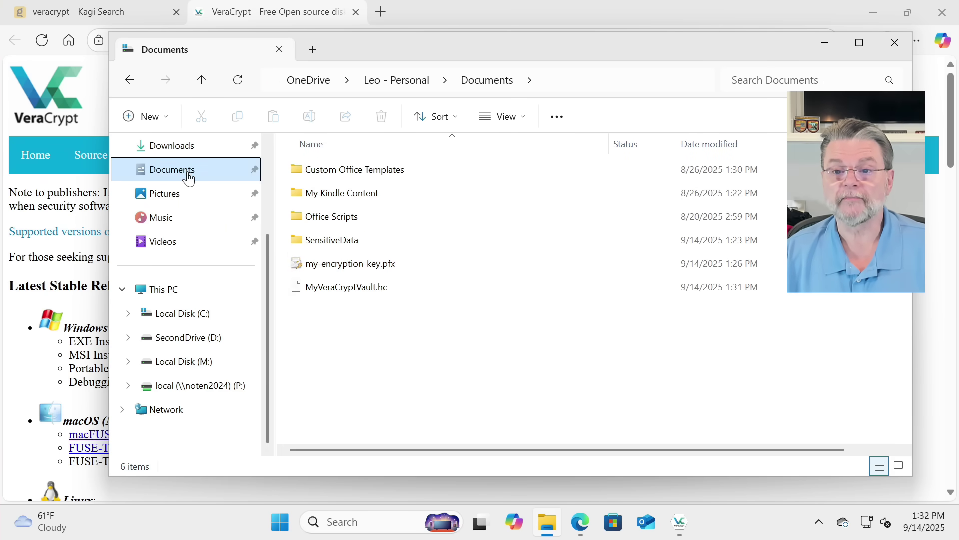
right_click(342, 241)
Step: Copy the SensitiveData folder and paste it onto the mounted M: drive
click(416, 48)
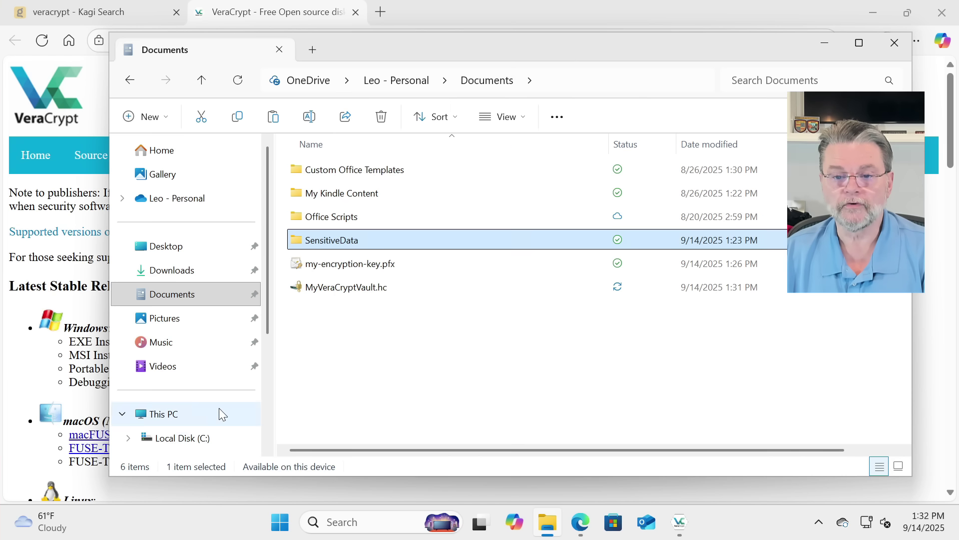
scroll(219, 407, down, 3)
click(193, 339)
right_click(302, 238)
click(329, 219)
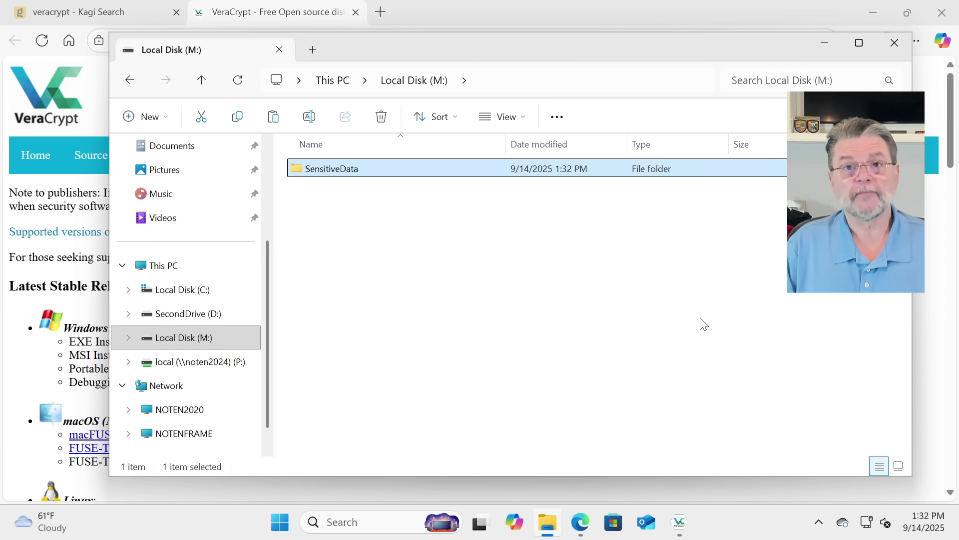
Step: Check the copied SensitiveData on M: against the Documents original, ending at M:'s top level
double_click(337, 172)
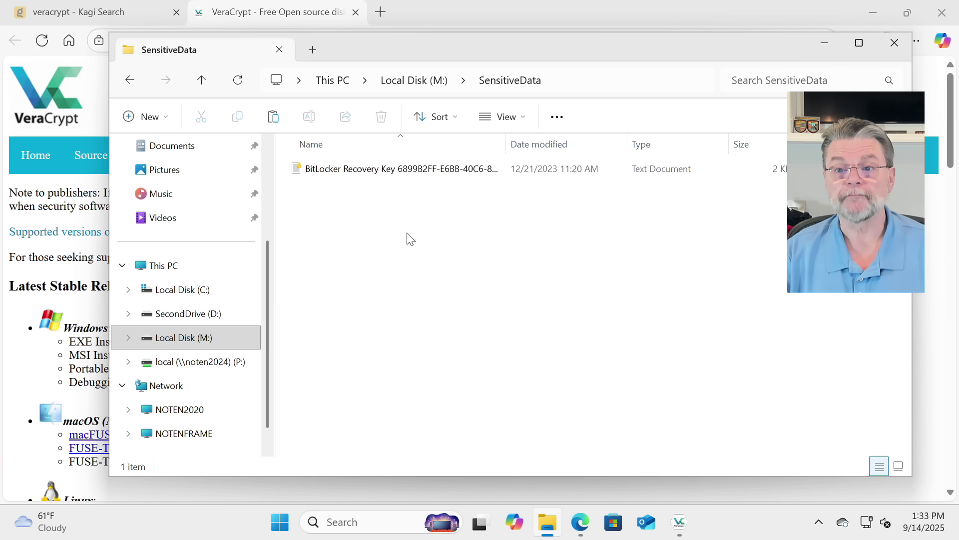
click(419, 84)
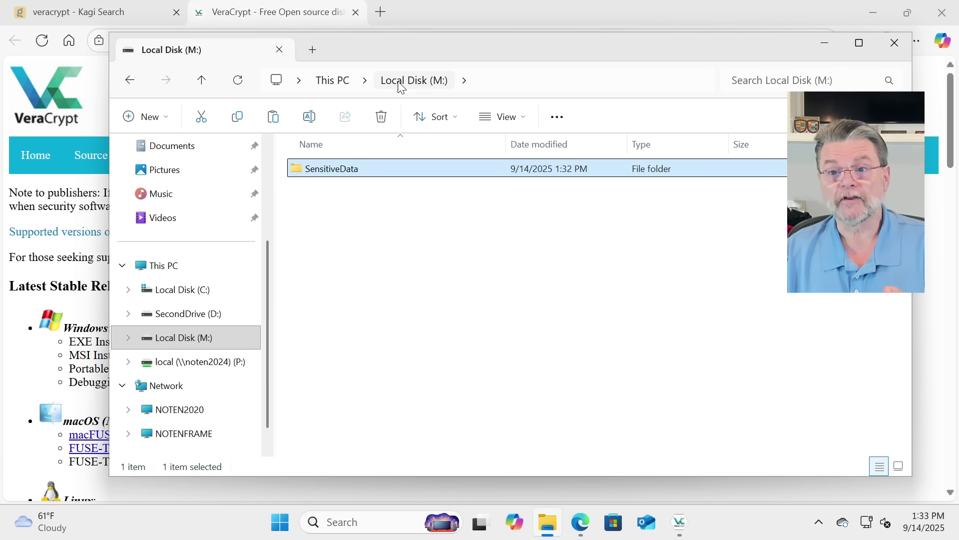
click(194, 153)
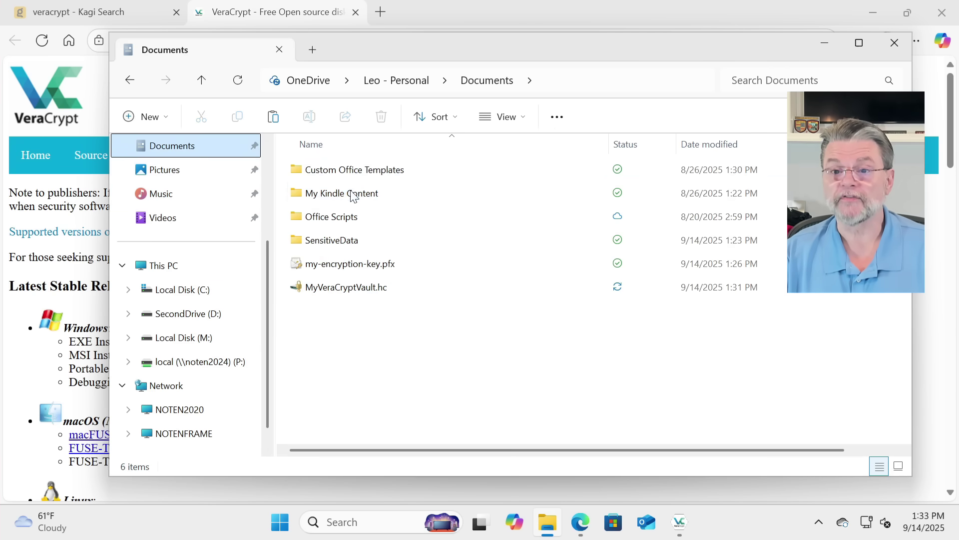
click(381, 245)
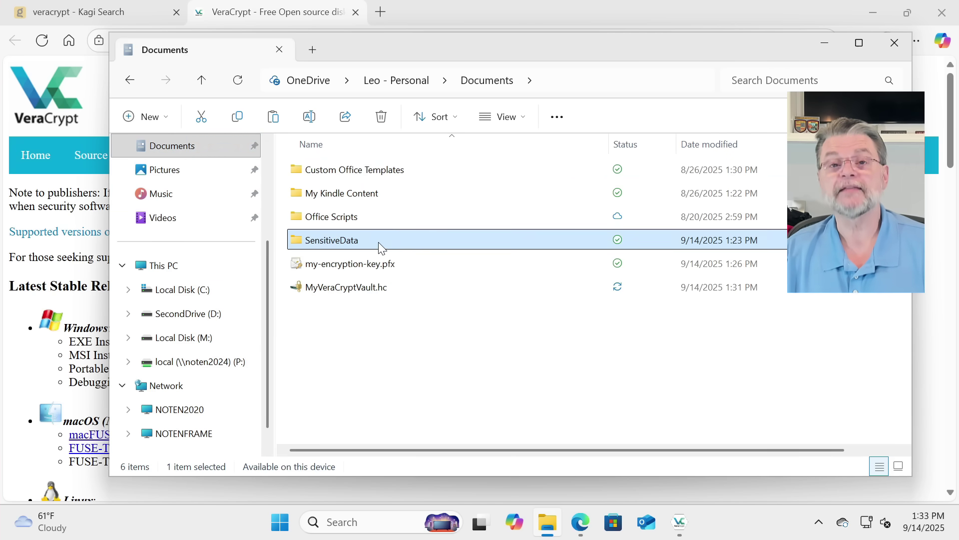
click(210, 340)
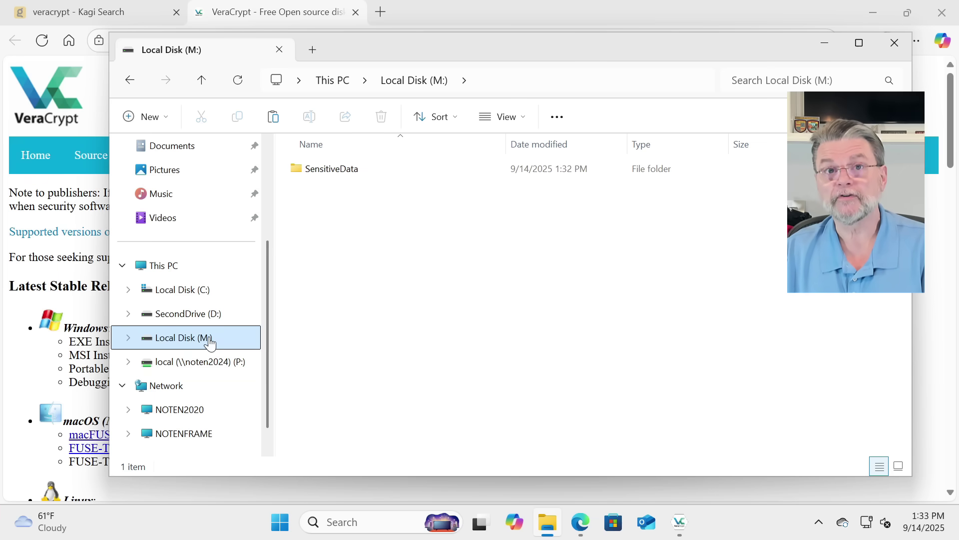
Step: Close the file window, dismount the vault on drive M:, and exit VeraCrypt
click(895, 43)
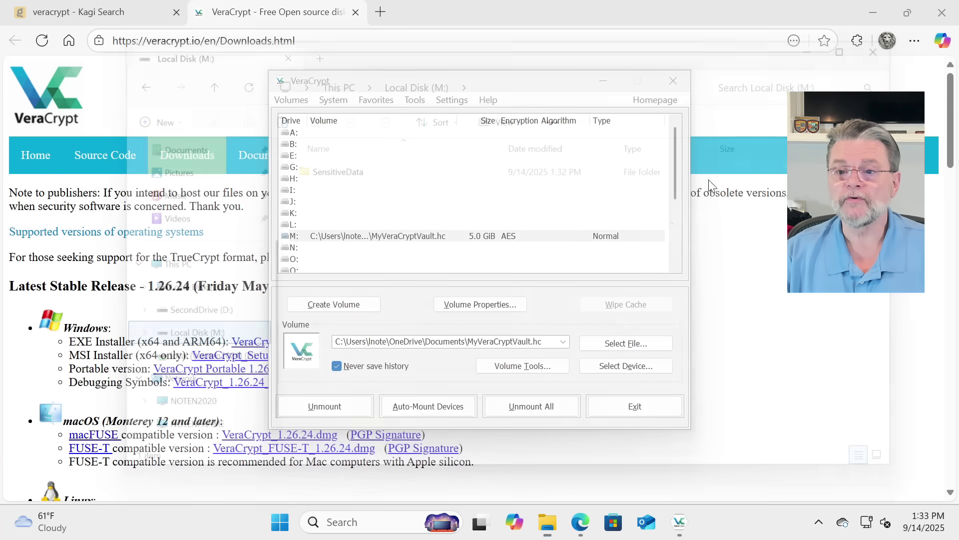
click(365, 237)
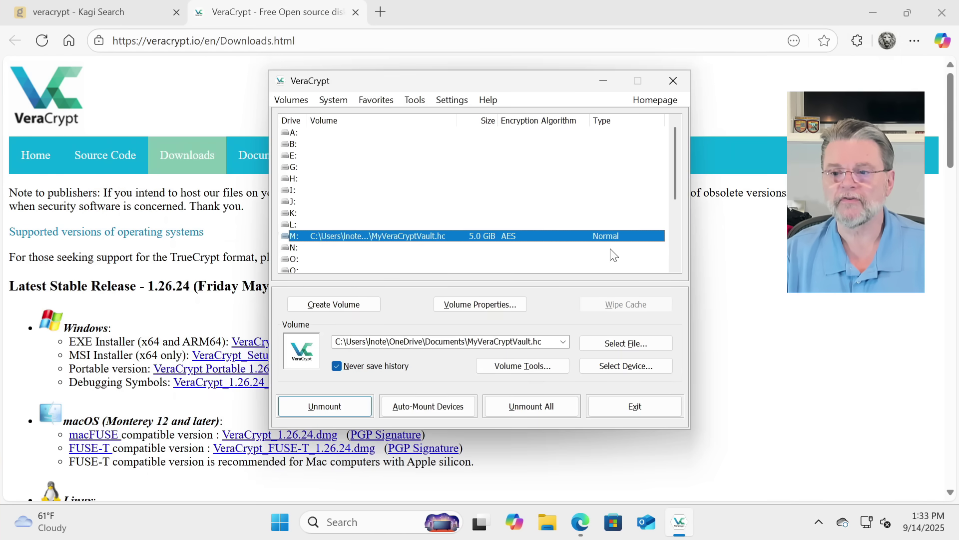
click(340, 409)
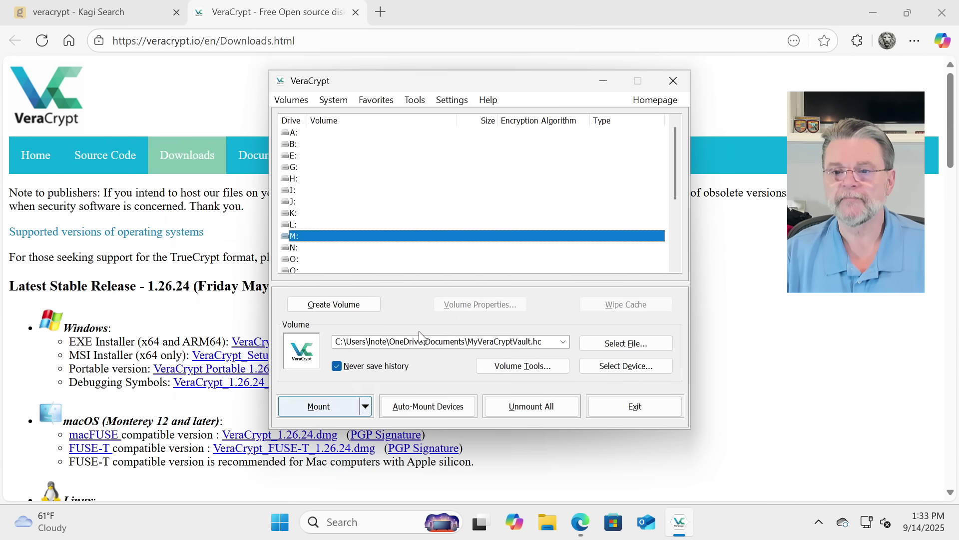
click(672, 81)
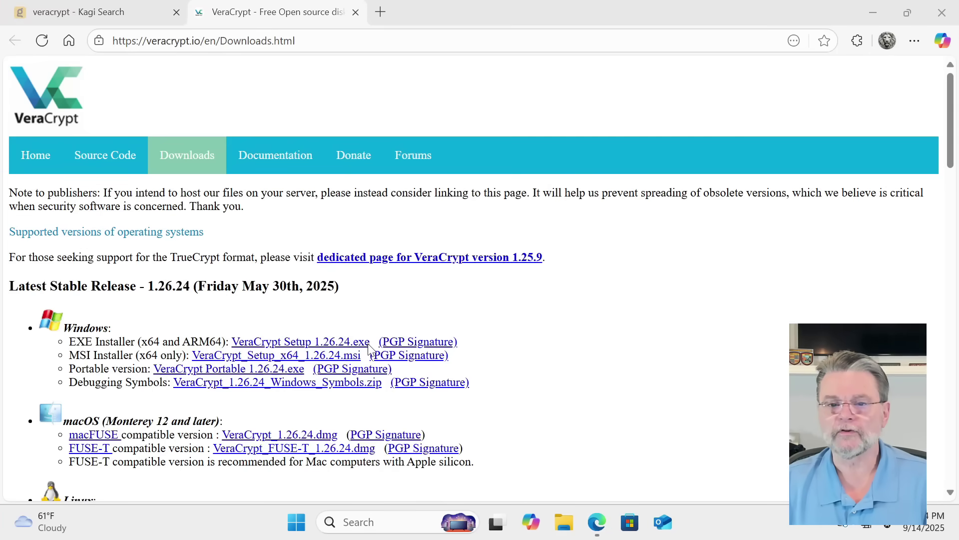
Step: Open Documents in a new File Explorer window and narrow the Name column to show MyVeraCryptVault.hc at 5,242,880 KB
key(super+e)
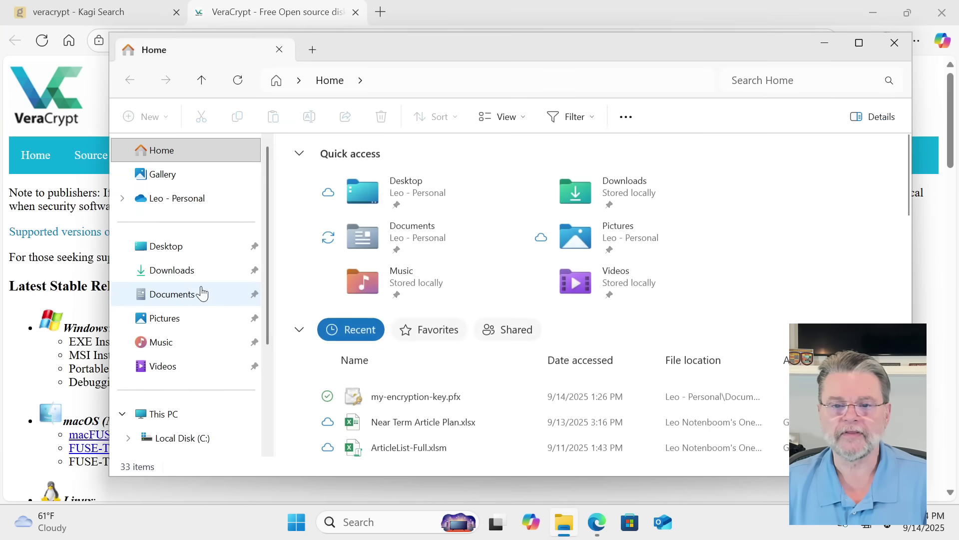
click(195, 293)
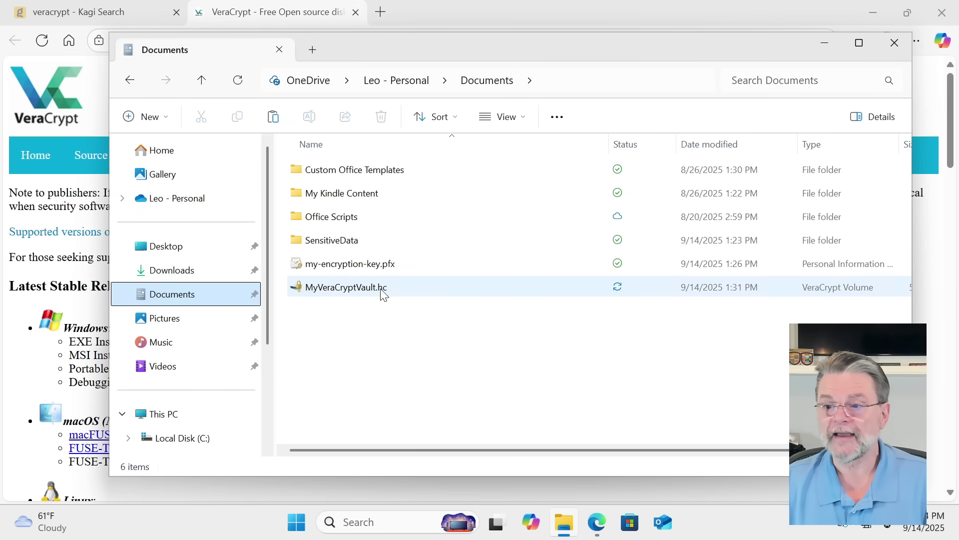
click(602, 145)
drag(608, 145, 482, 144)
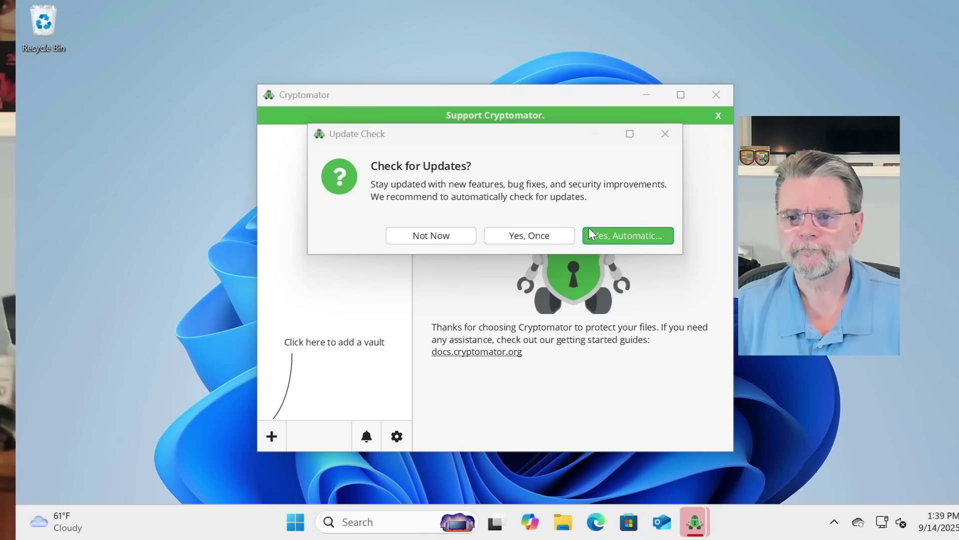
Step: Choose 'Yes, Automatic' for Cryptomator update checks, then pick Create New Vault from the + menu
click(649, 235)
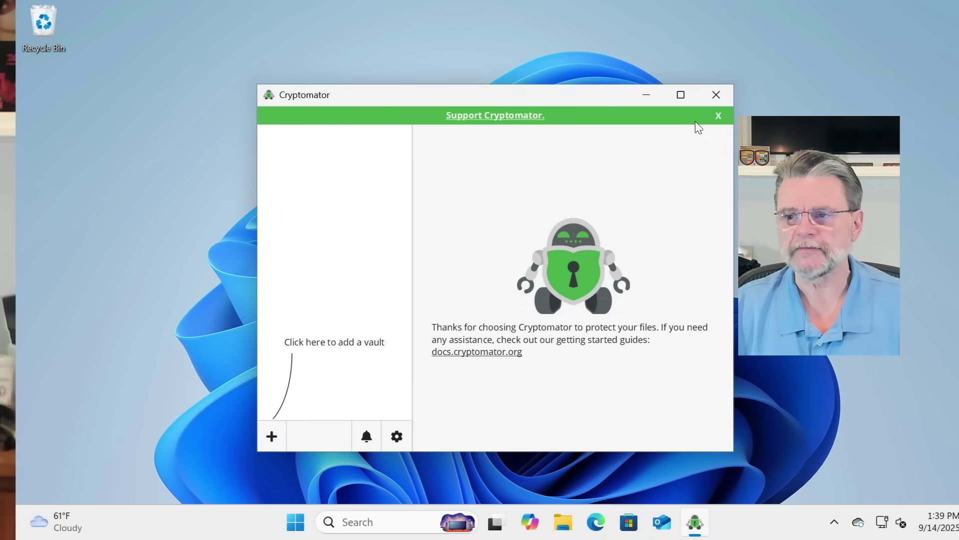
click(272, 437)
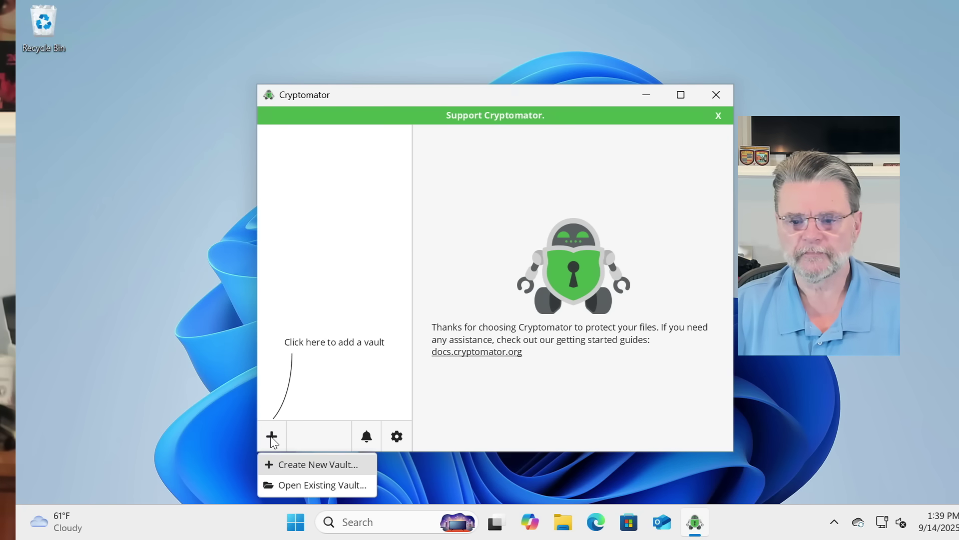
click(302, 471)
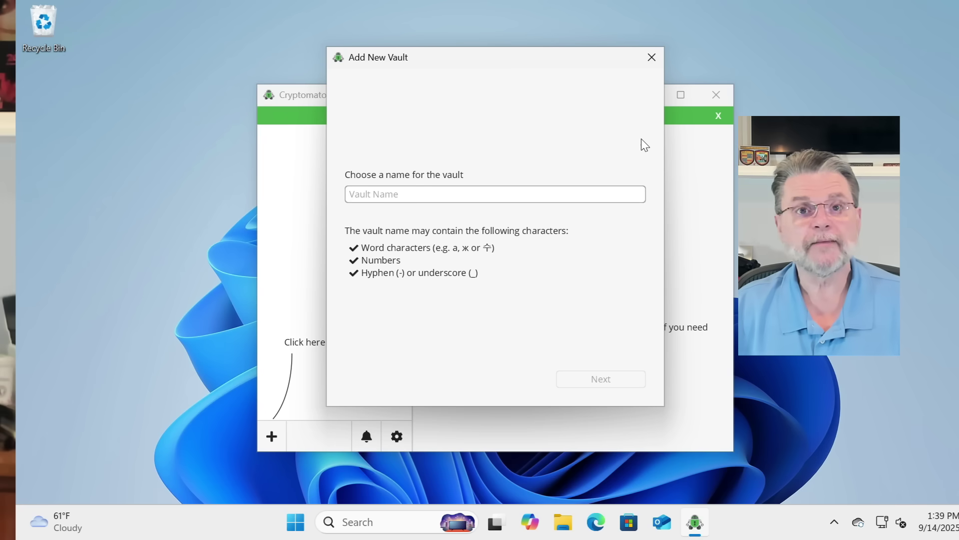
Step: Name the vault 'My Cryptomator Example' and set its custom storage location to Documents
key(ctrl+v)
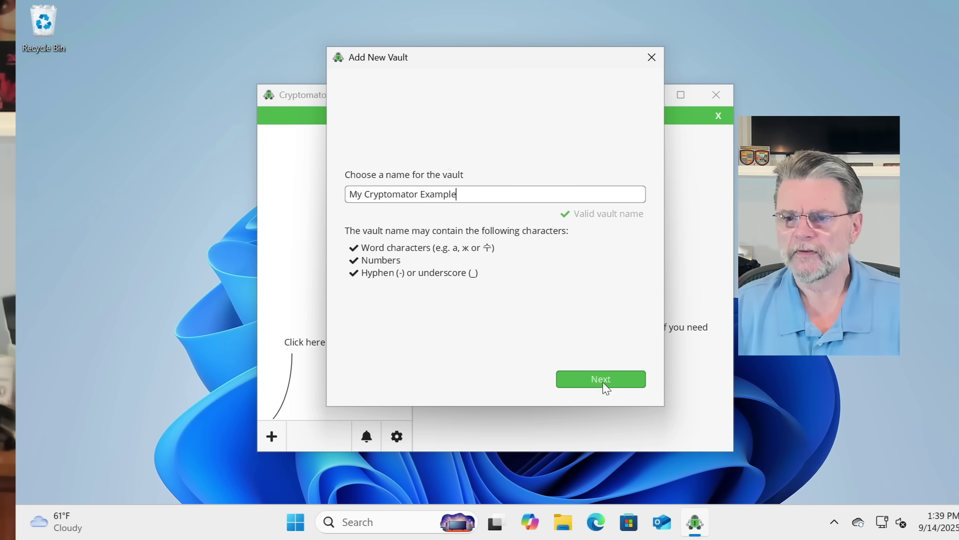
click(603, 383)
click(350, 187)
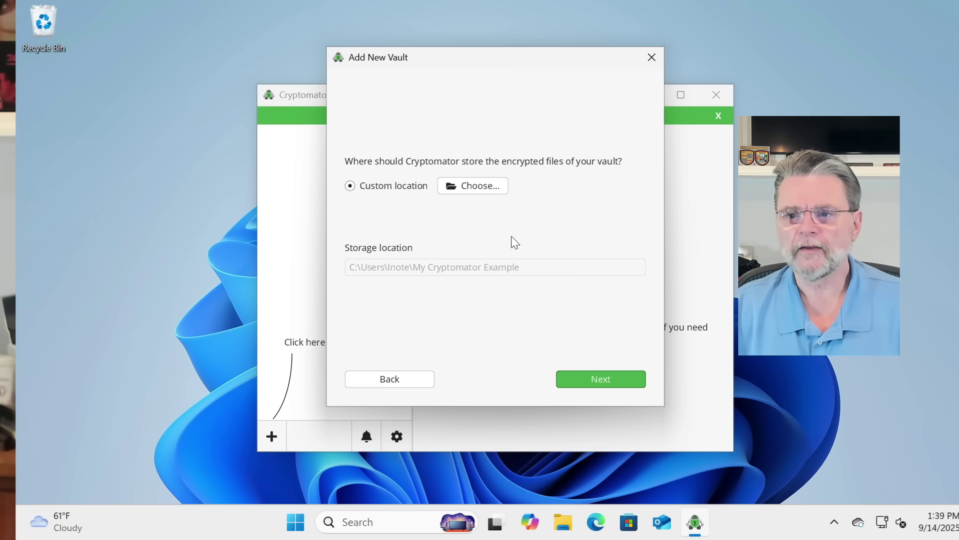
click(495, 188)
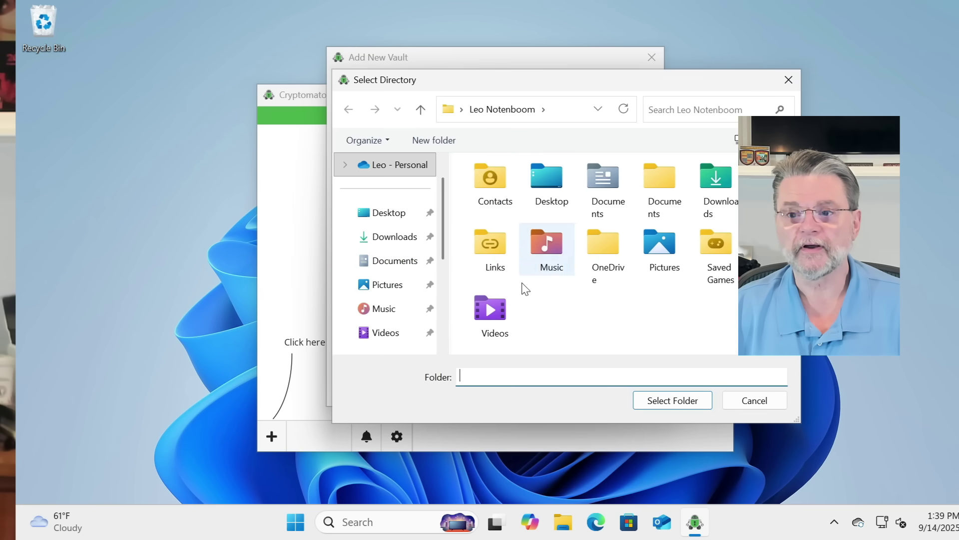
click(407, 261)
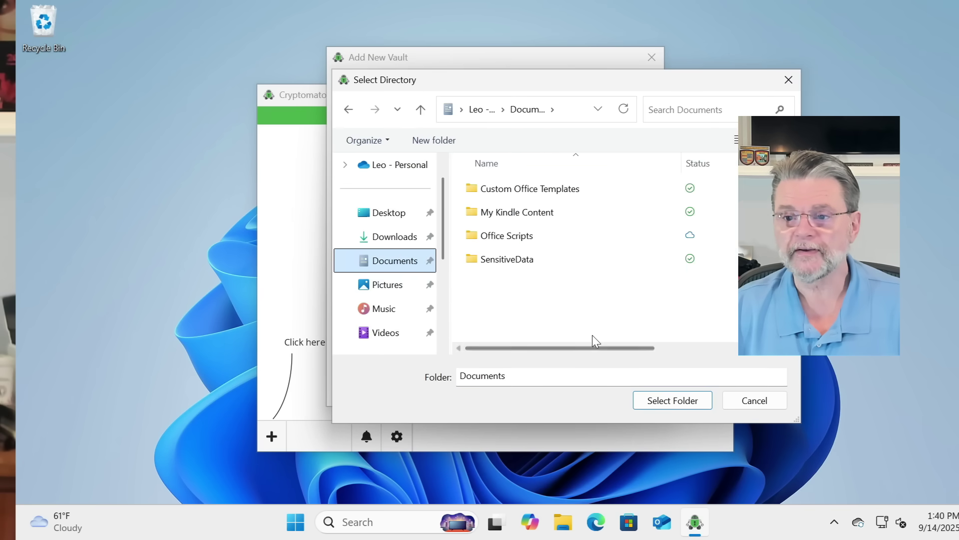
click(689, 409)
Step: Enter and confirm the vault password, choosing 'Yes please, better safe than sorry' for a recovery key
click(610, 378)
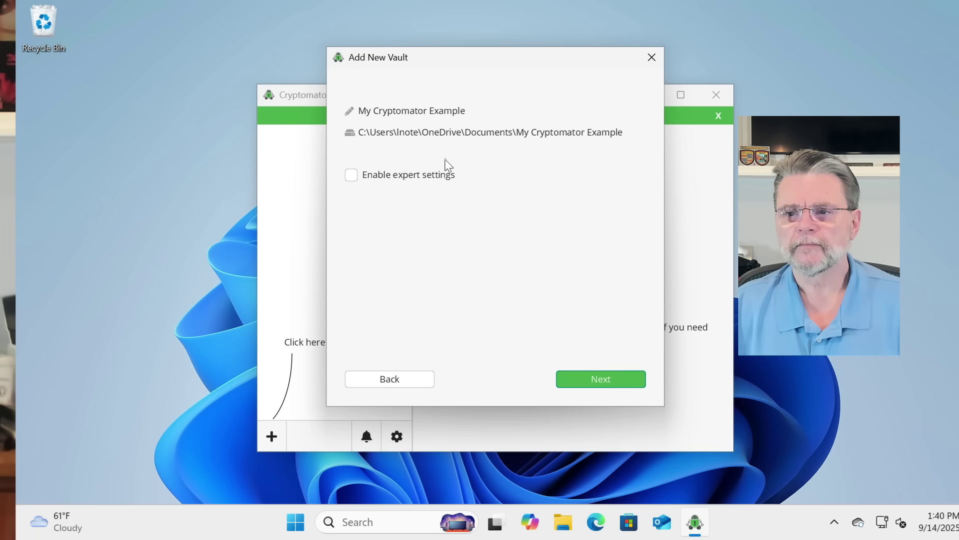
click(613, 376)
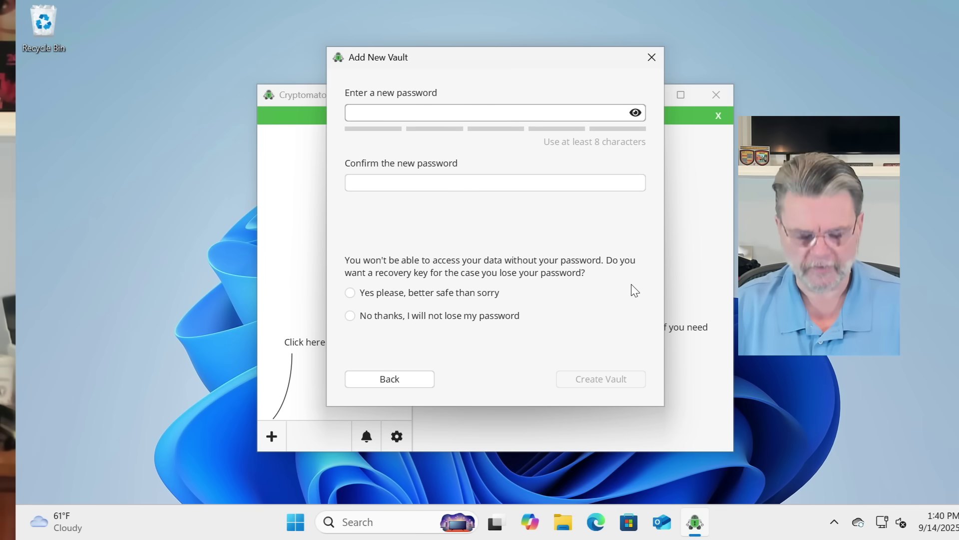
text(••••••••)
key(Tab)
text(••••••••)
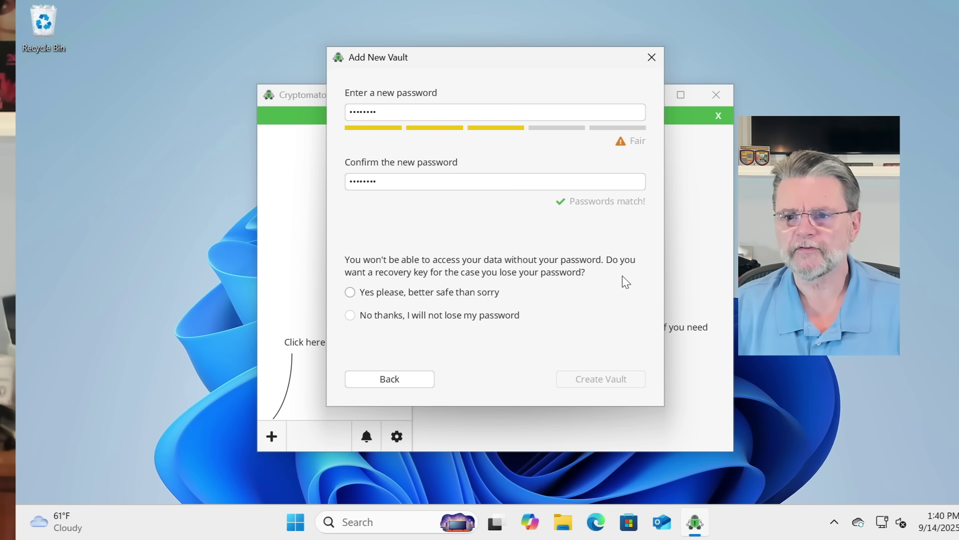
click(475, 293)
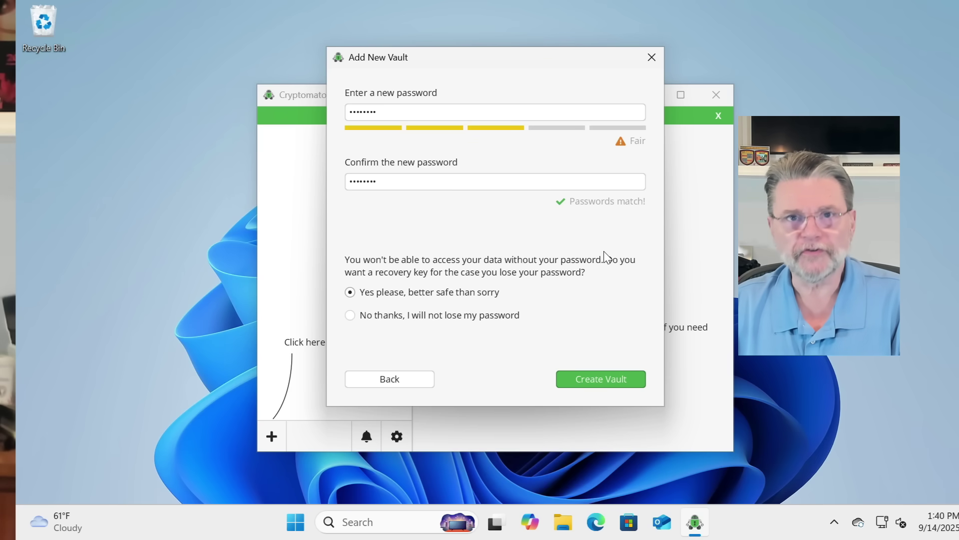
Step: Create the My Cryptomator Example vault and copy its recovery key to the clipboard
click(598, 381)
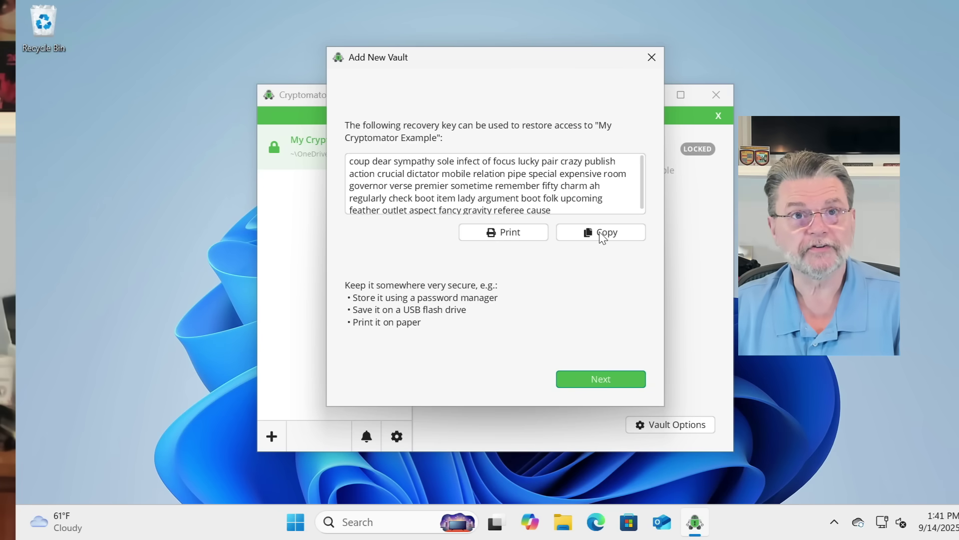
scroll(606, 208, down, 1)
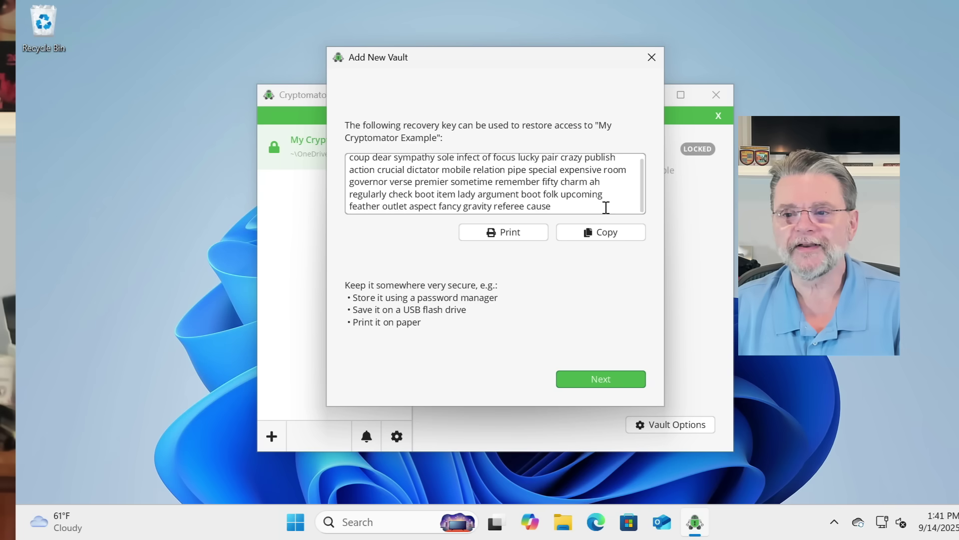
click(631, 238)
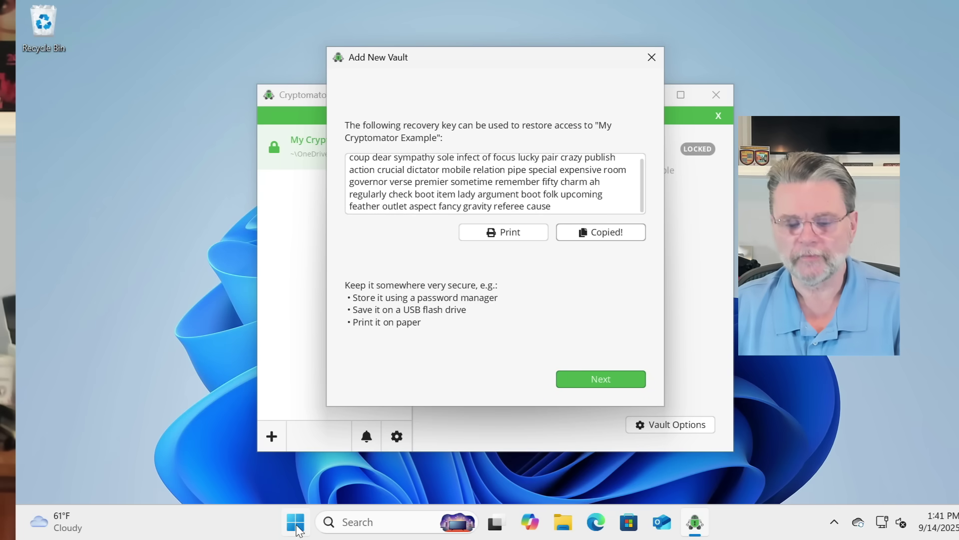
Step: Launch Notepad from the Run box and paste the recovery key into it
key(super+r)
text(no)
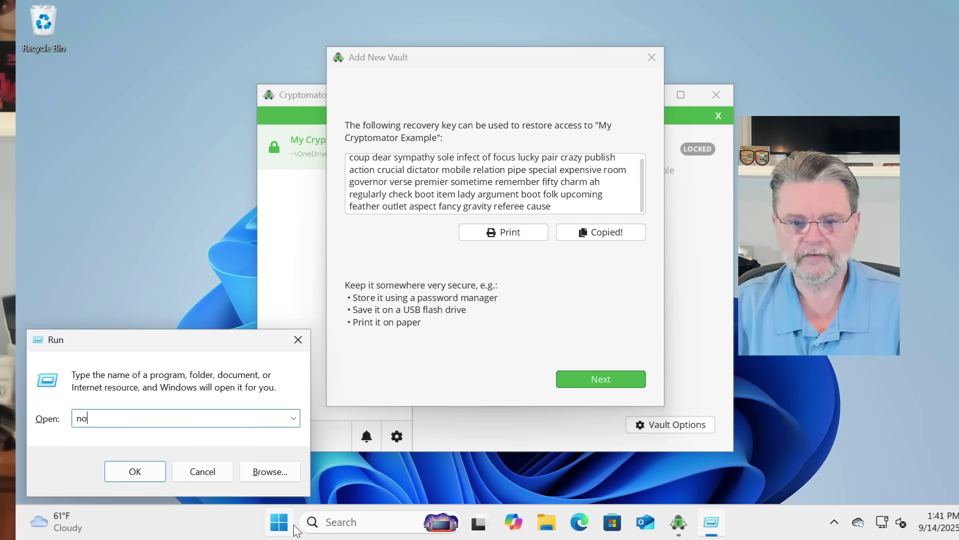
text(tepad)
key(Return)
key(ctrl+v)
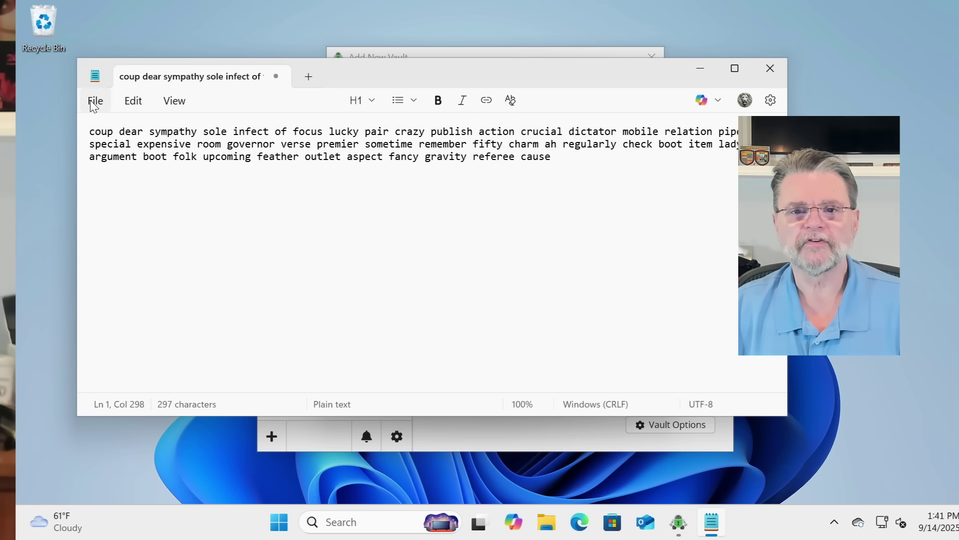
Step: Save the recovery key as cm-rk.txt in Documents and close Notepad
click(93, 105)
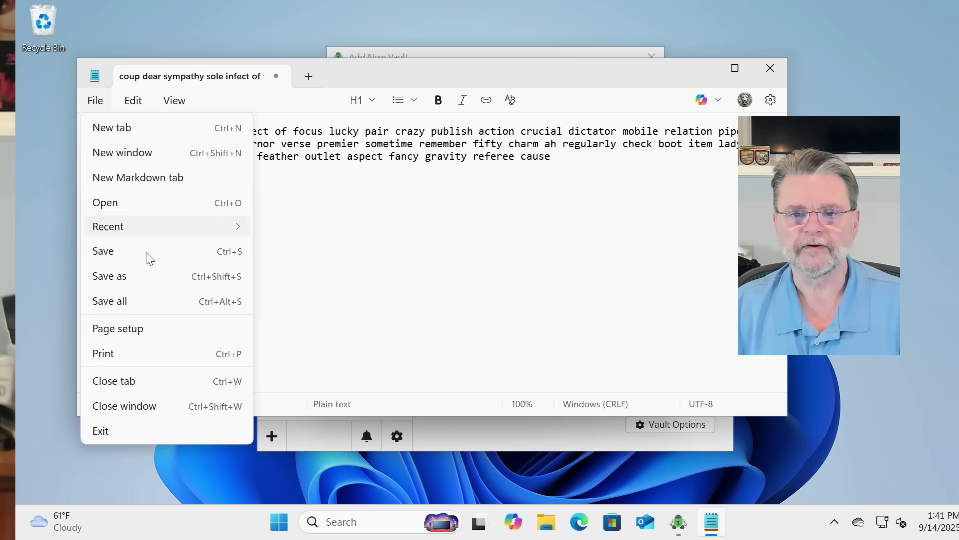
click(205, 252)
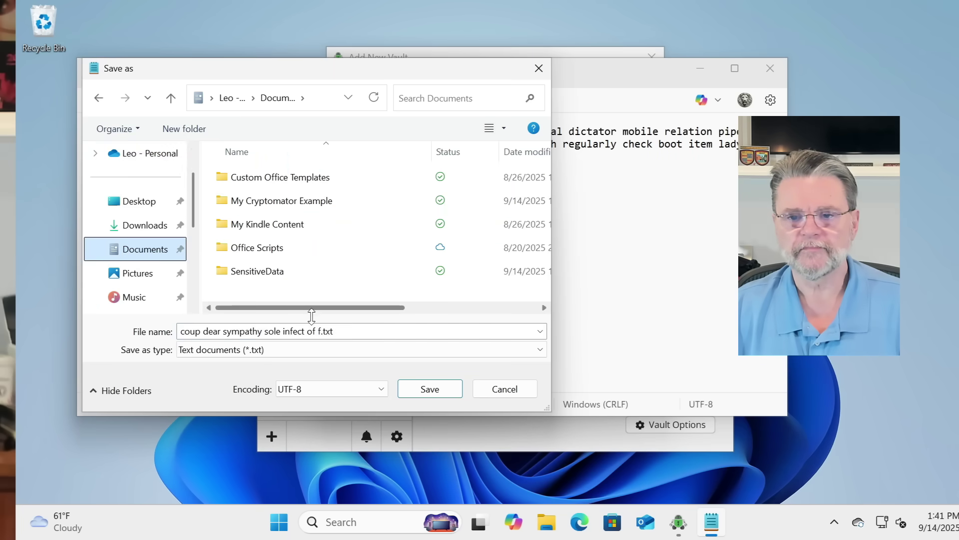
text(cm)
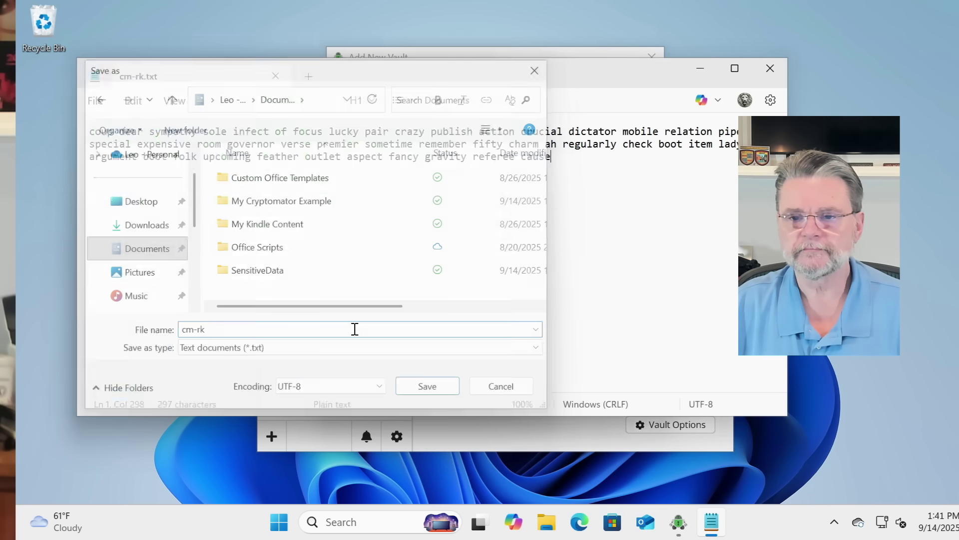
text(-rk)
key(Return)
key(alt+F4)
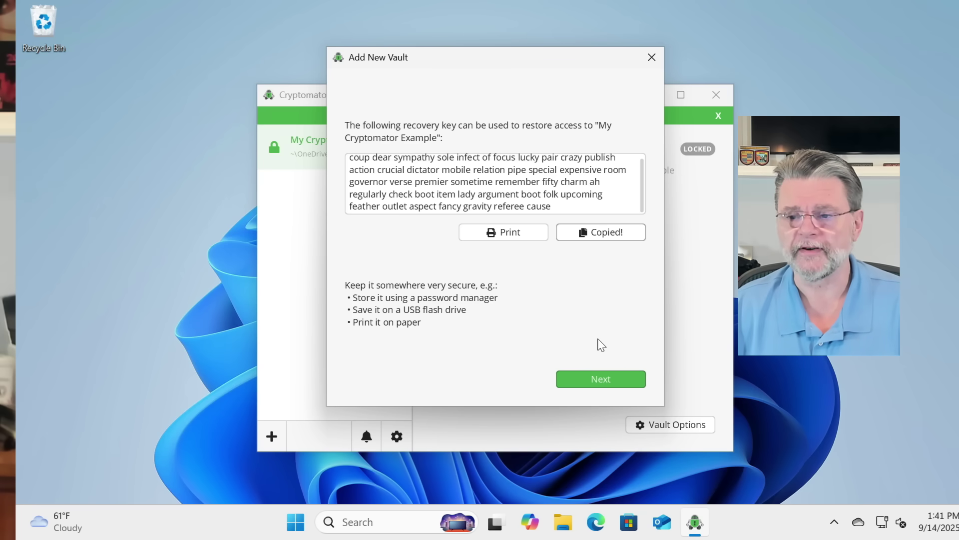
Step: Unlock My Cryptomator Example with its password and reveal its E: drive containing WELCOME.rtf
click(596, 385)
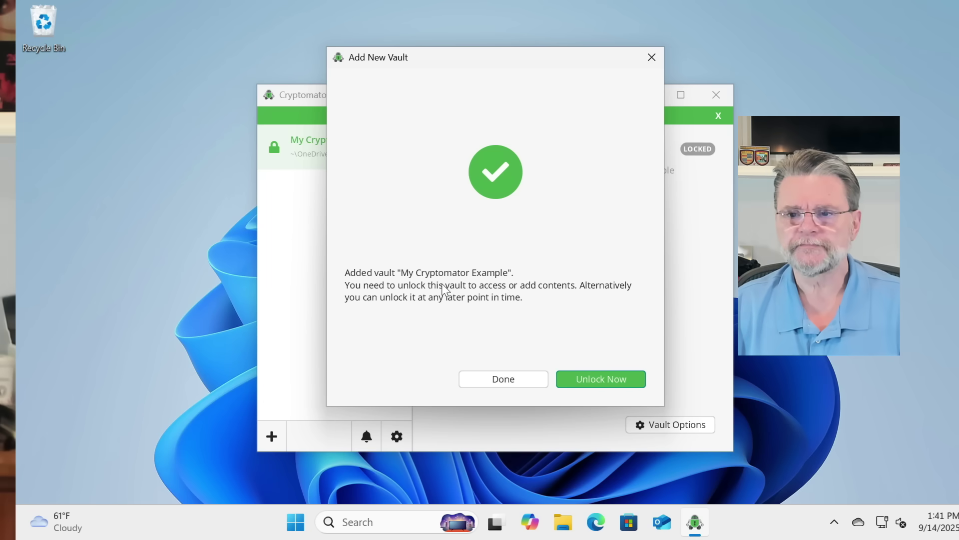
click(599, 383)
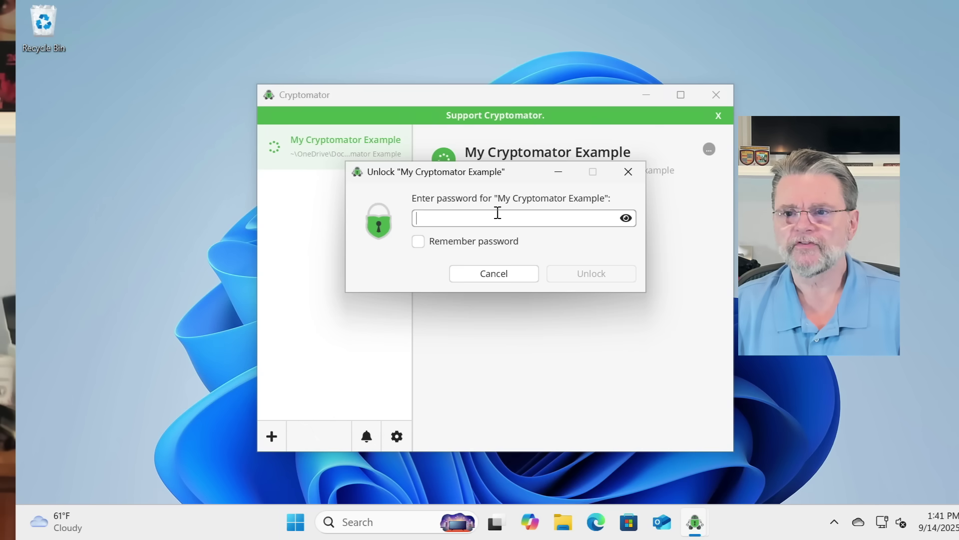
text(••)
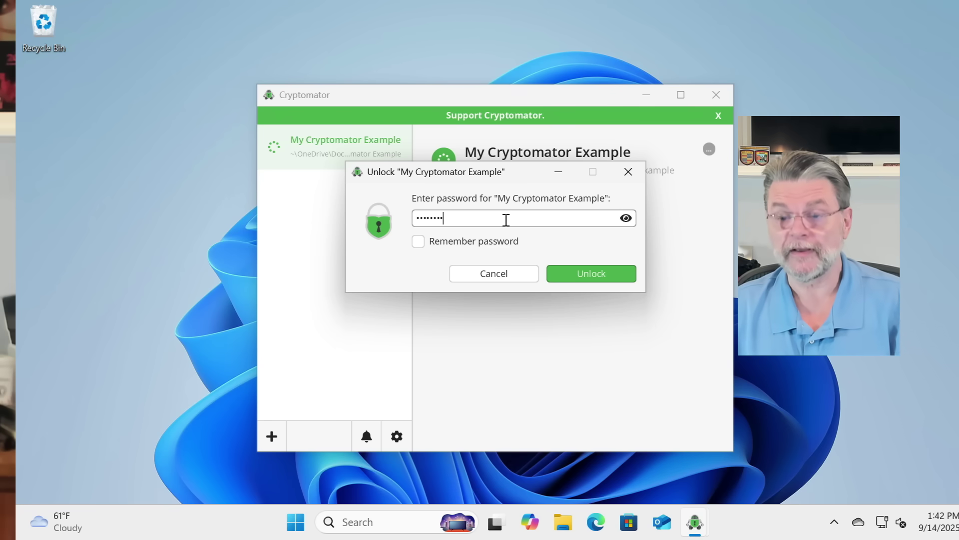
click(602, 275)
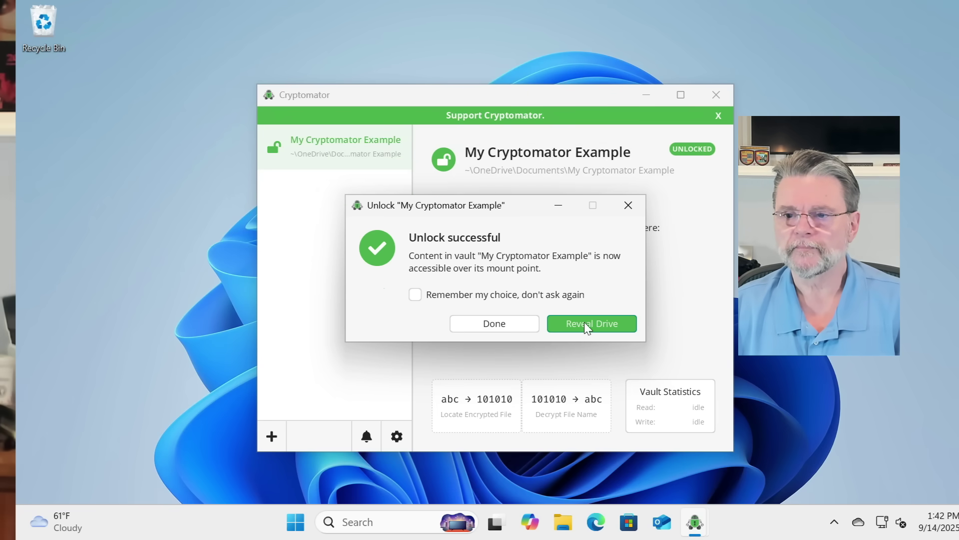
click(584, 324)
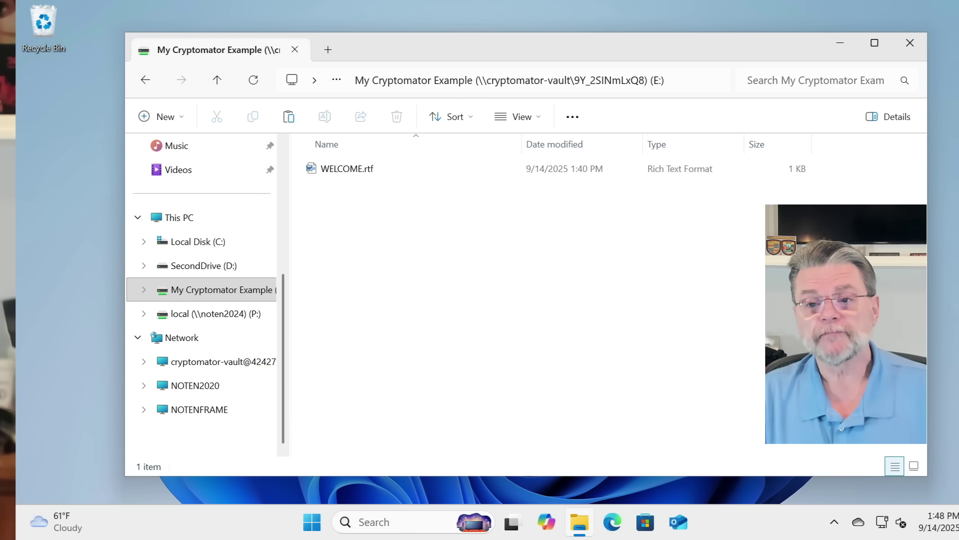
Step: Create a new text document named secret.txt on the vault's E: drive
right_click(338, 216)
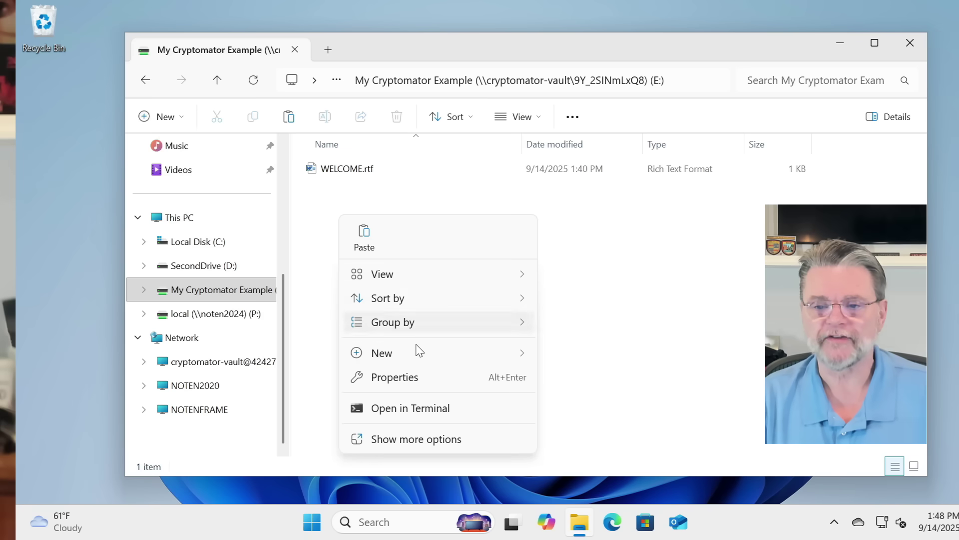
mouse_move(418, 355)
click(590, 287)
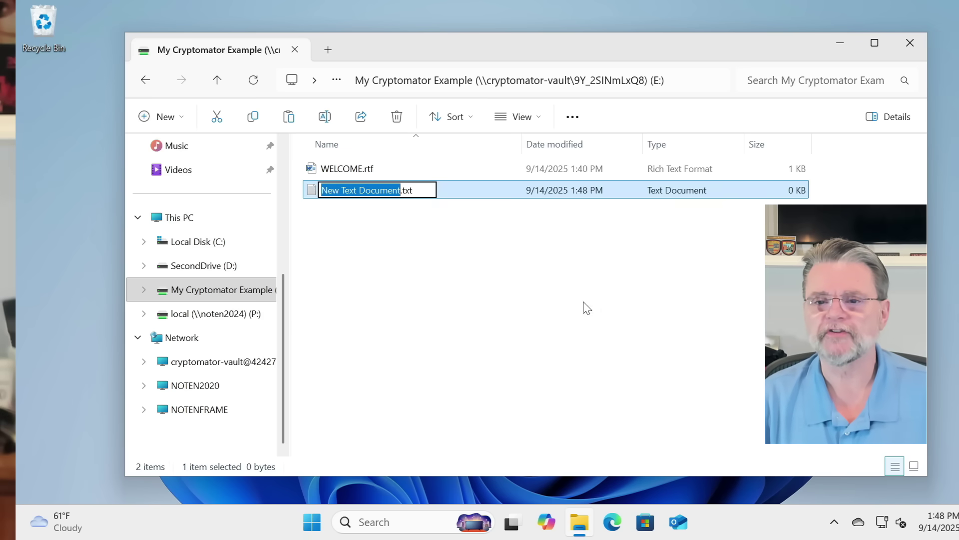
text(secret)
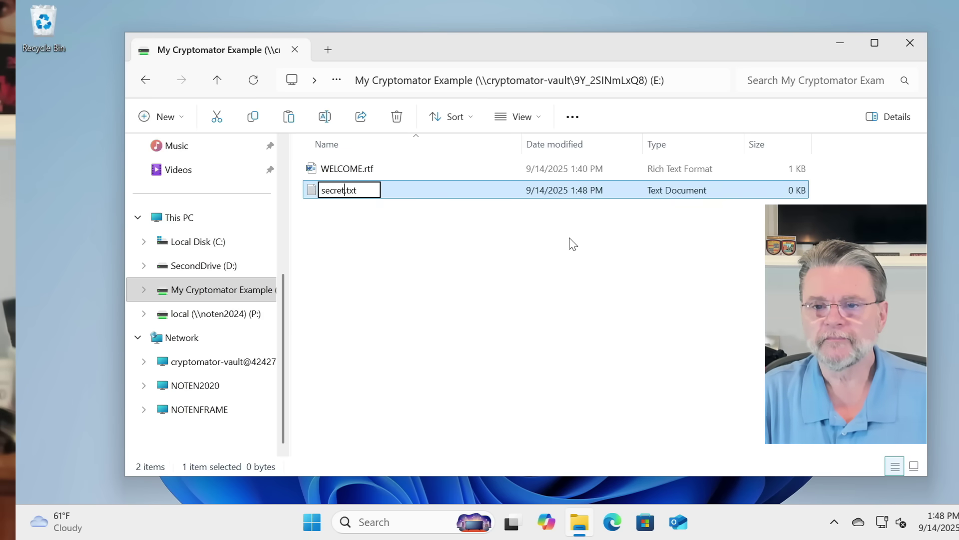
key(Return)
key(Return)
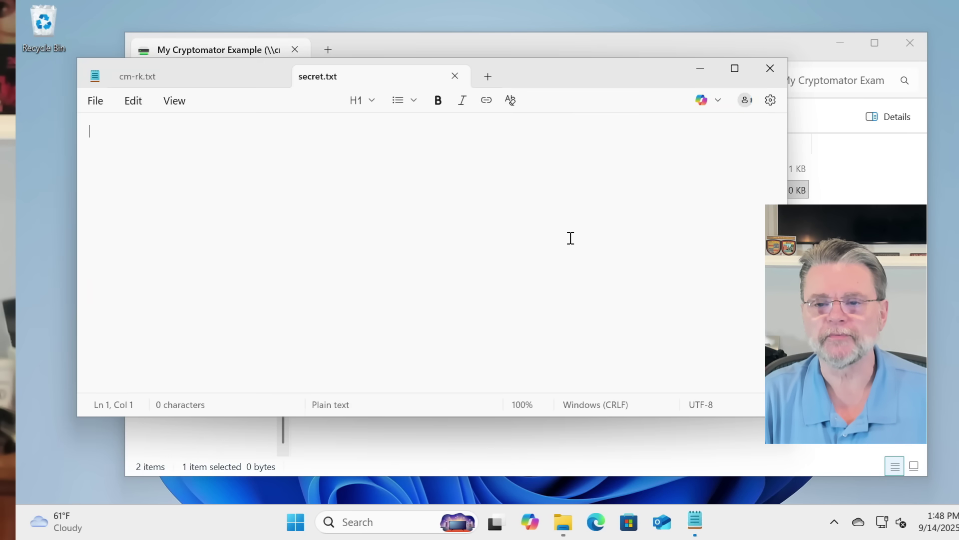
Step: Write 'nothing to see here' into secret.txt, save it, and close the editor
text(nothing to see here)
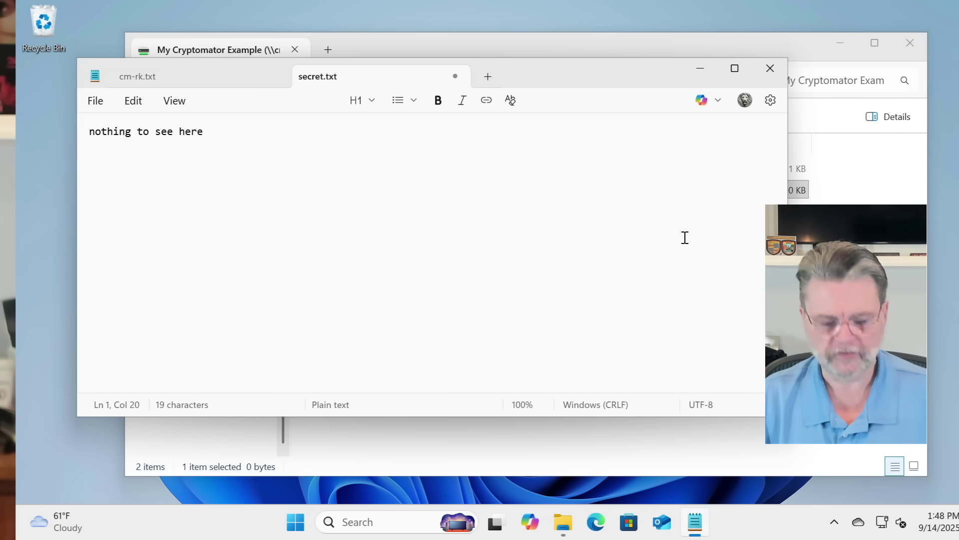
key(ctrl+s)
click(769, 66)
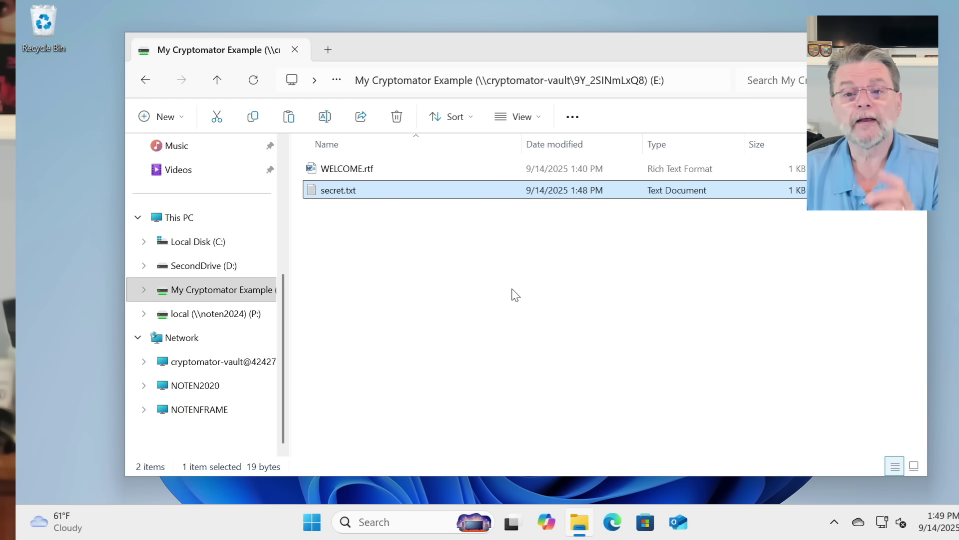
Step: Bring up Cryptomator from the system tray and lock the My Cryptomator Example vault
click(834, 521)
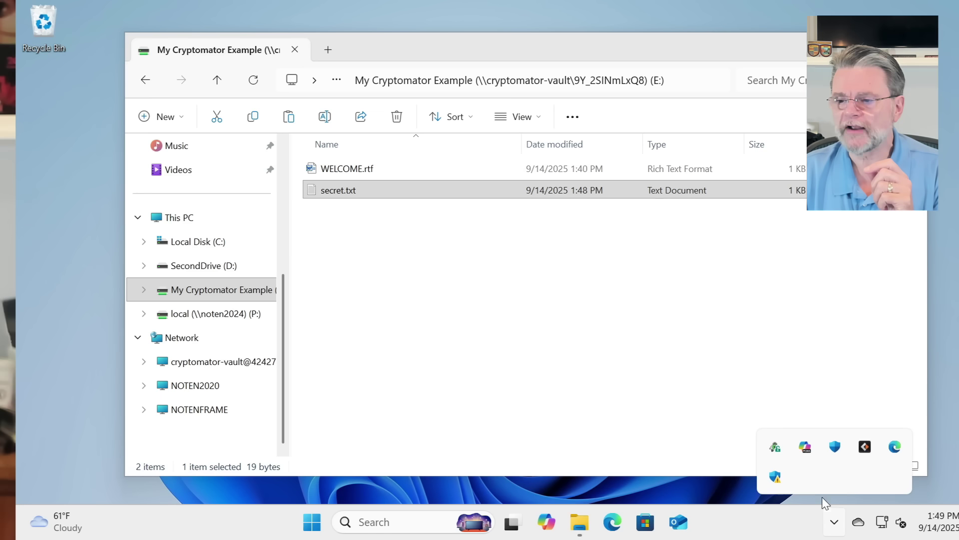
right_click(774, 452)
click(727, 389)
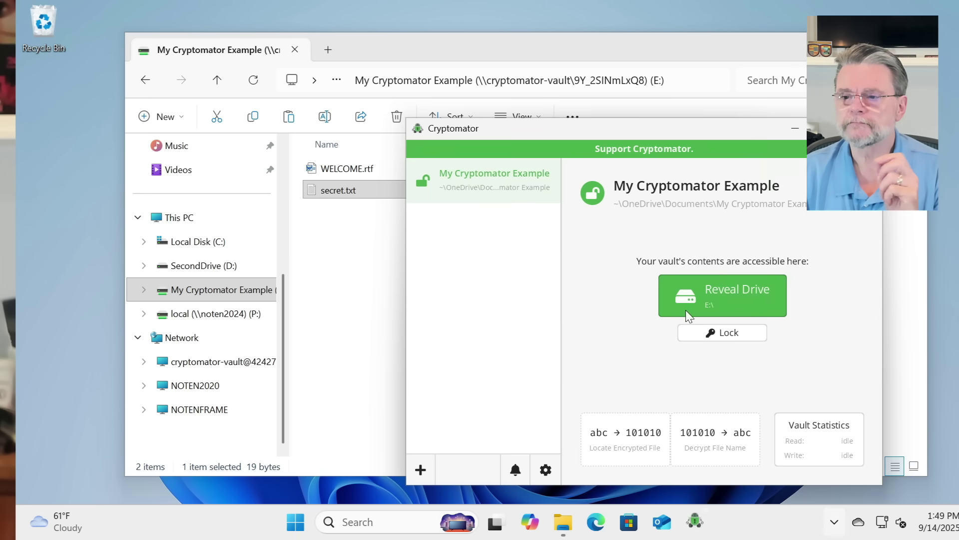
click(746, 336)
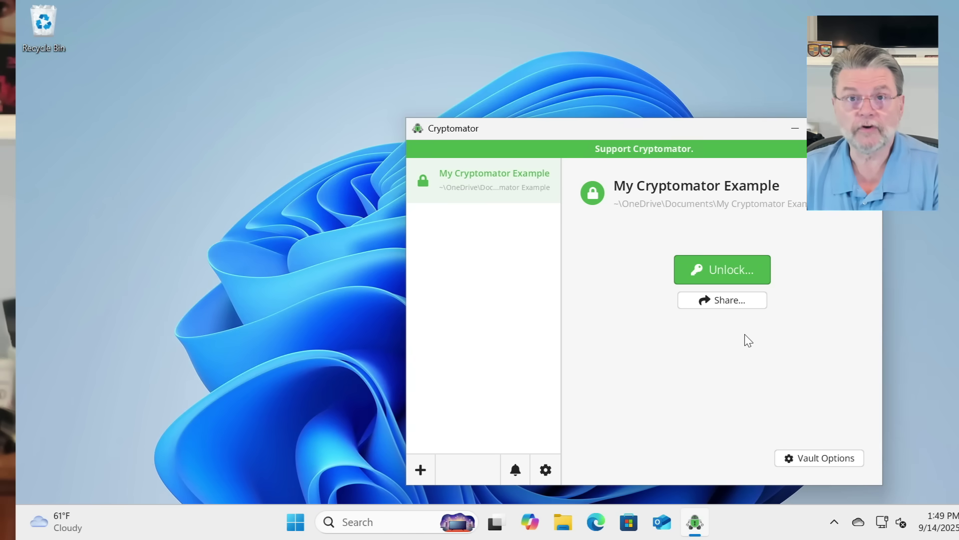
Step: In a new File Explorer window, browse to Documents > My Cryptomator Example > d
click(563, 524)
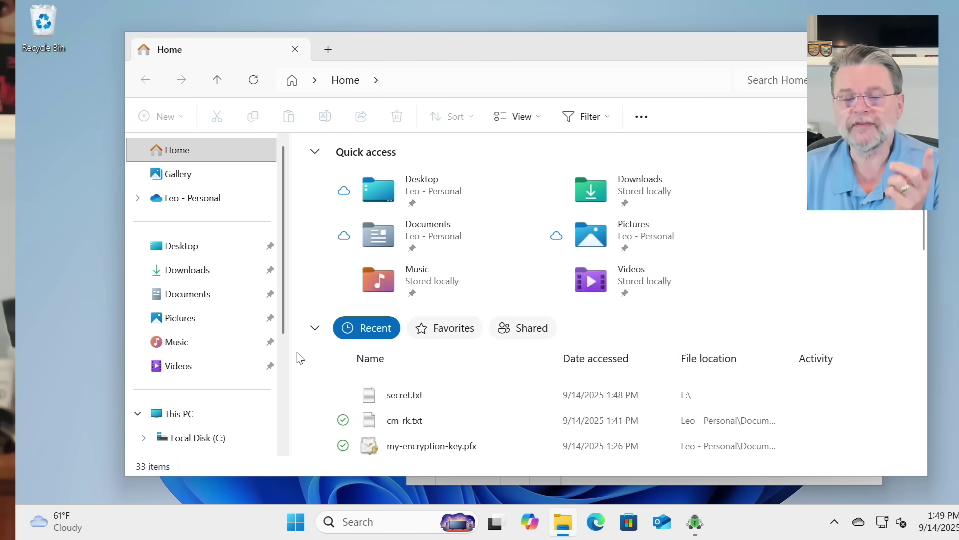
click(213, 301)
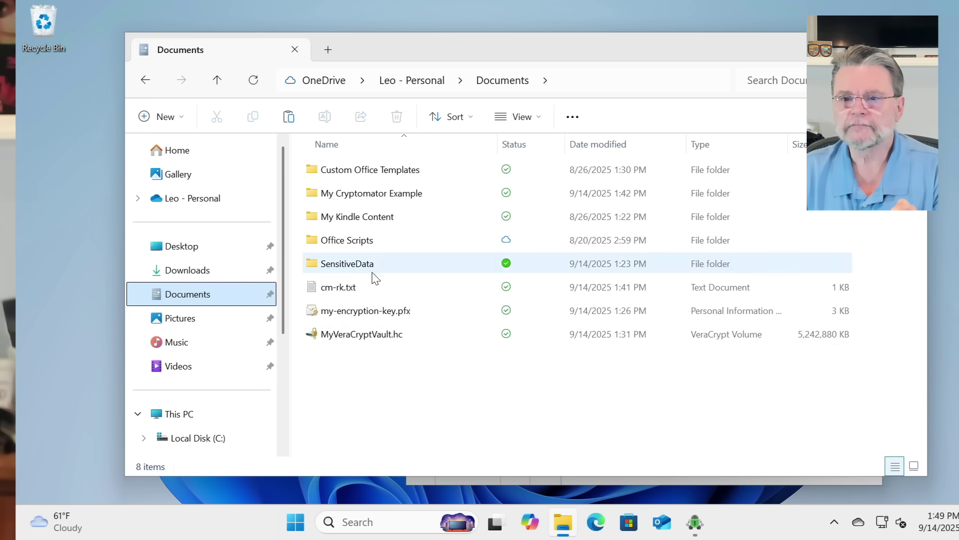
double_click(383, 197)
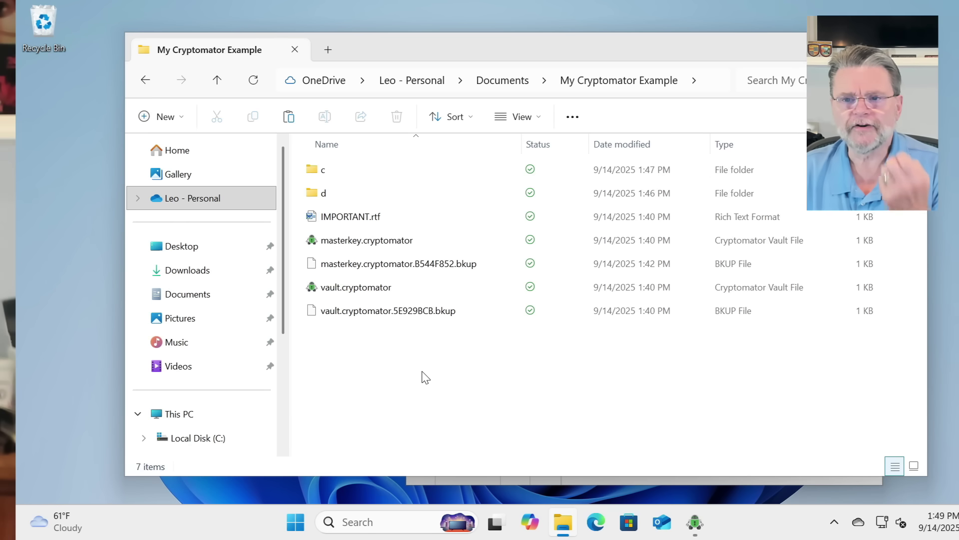
double_click(343, 193)
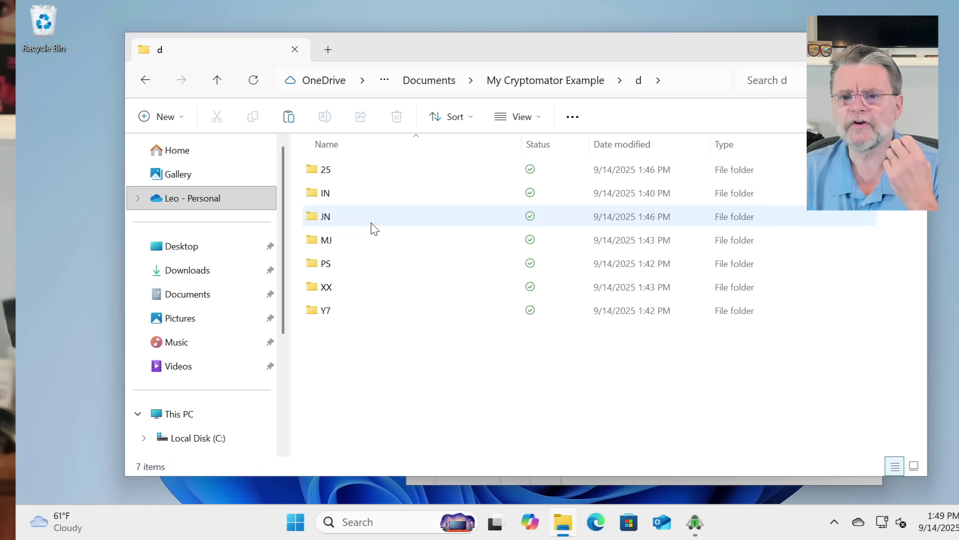
Step: Inspect the scrambled JN subfolder, then return to the d storage folder
click(372, 223)
double_click(371, 223)
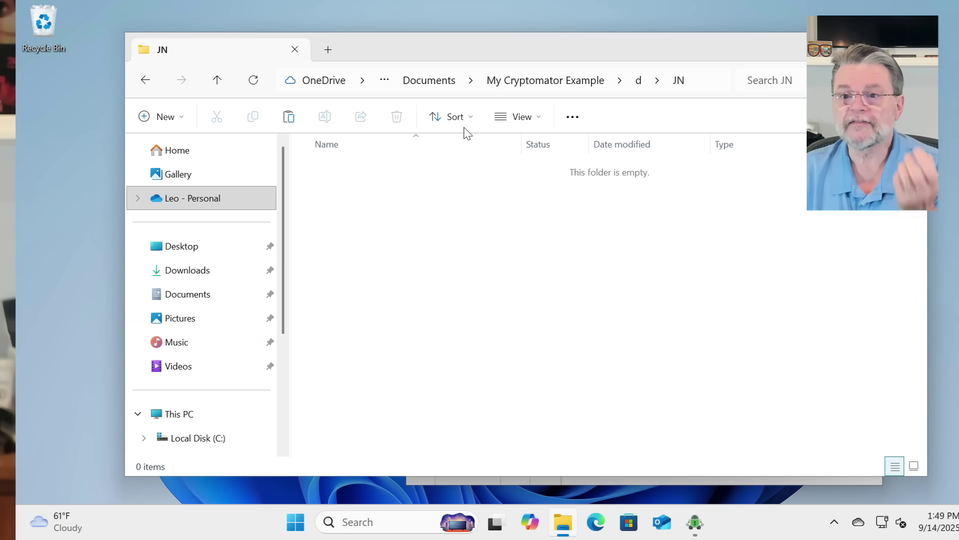
click(636, 82)
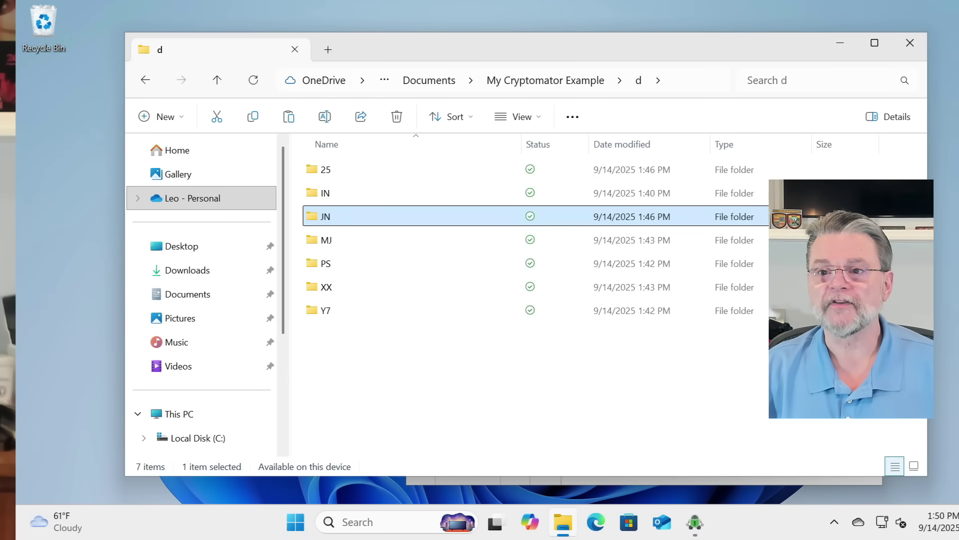
Step: Go up via the address bar to the OneDrive Documents folder holding cm-rk.txt and MyVeraCryptVault.hc
click(470, 80)
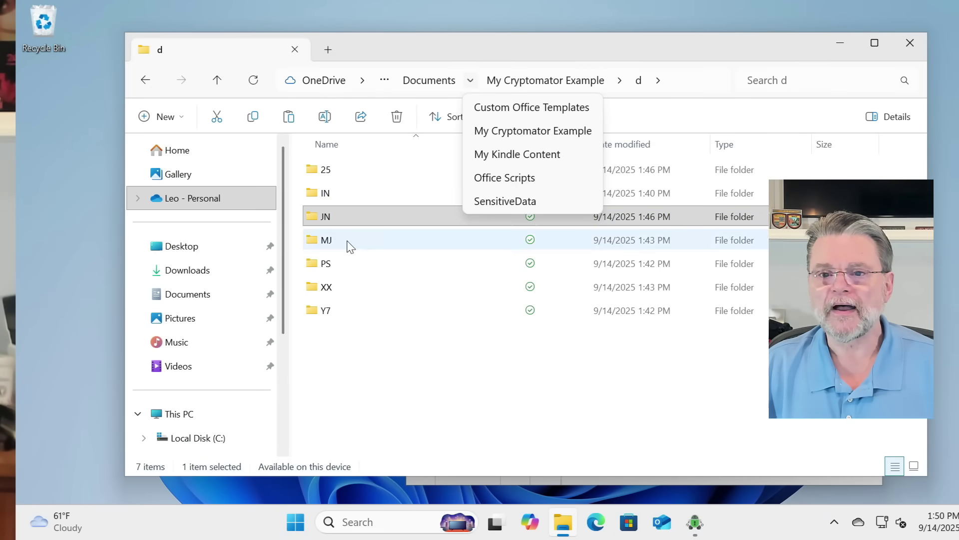
click(434, 85)
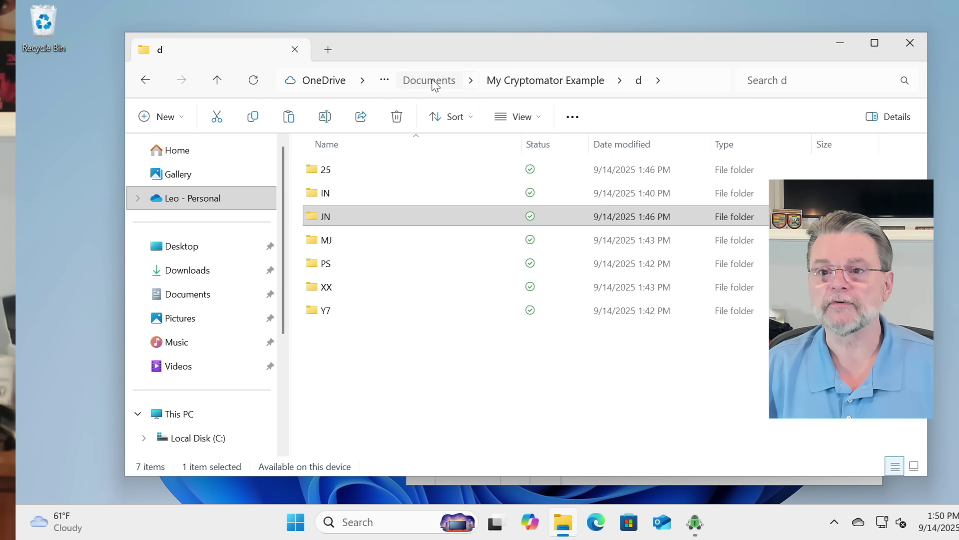
click(429, 81)
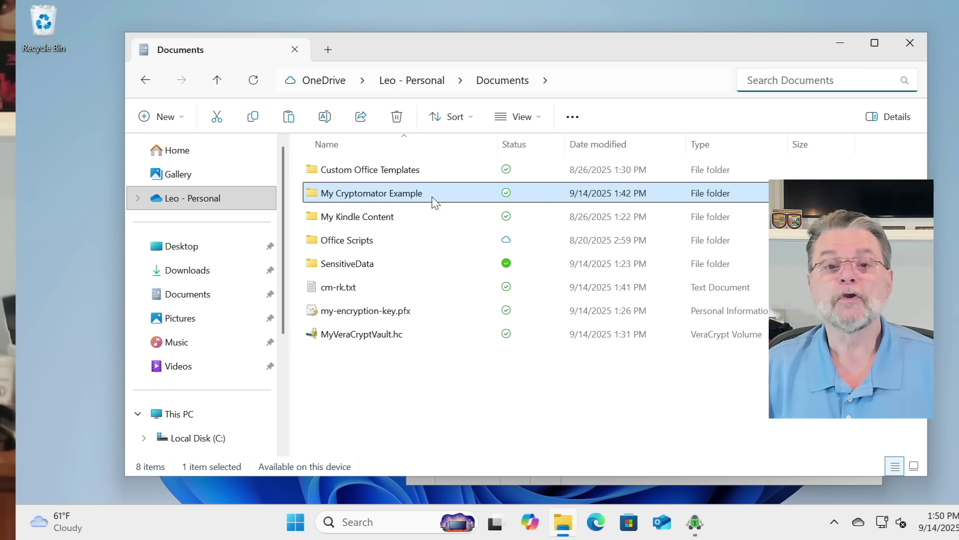